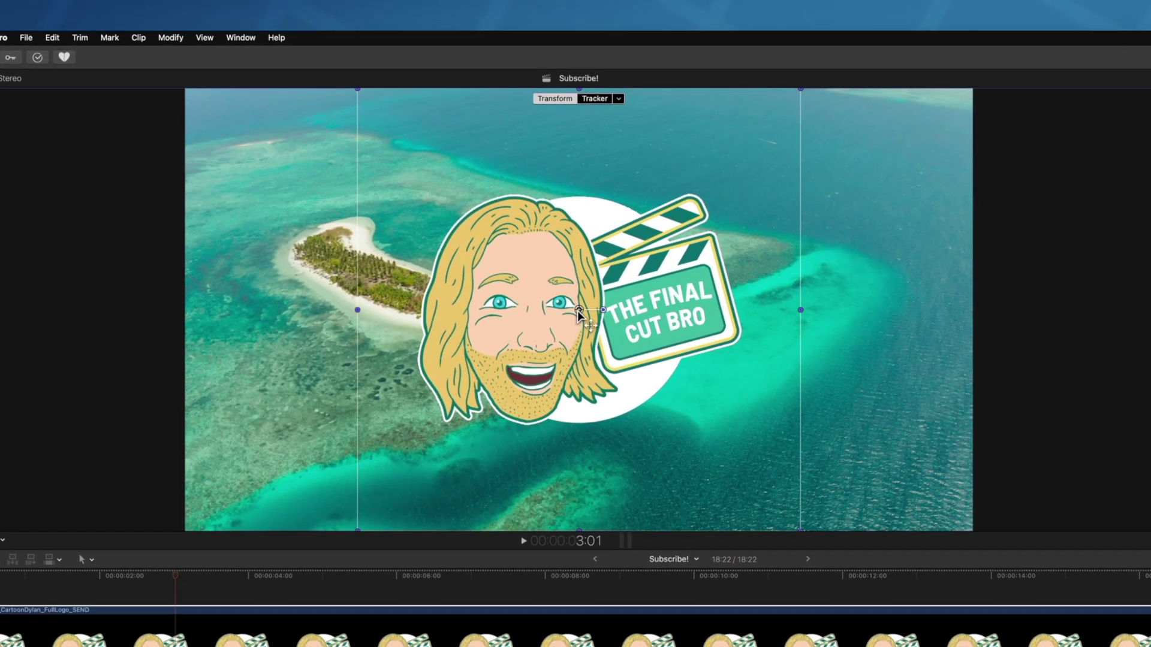
Step: Try moving the logo, undo it, then tilt and rotate the logo to -40°
left_click_drag(578, 311, 541, 332)
key("super+z")
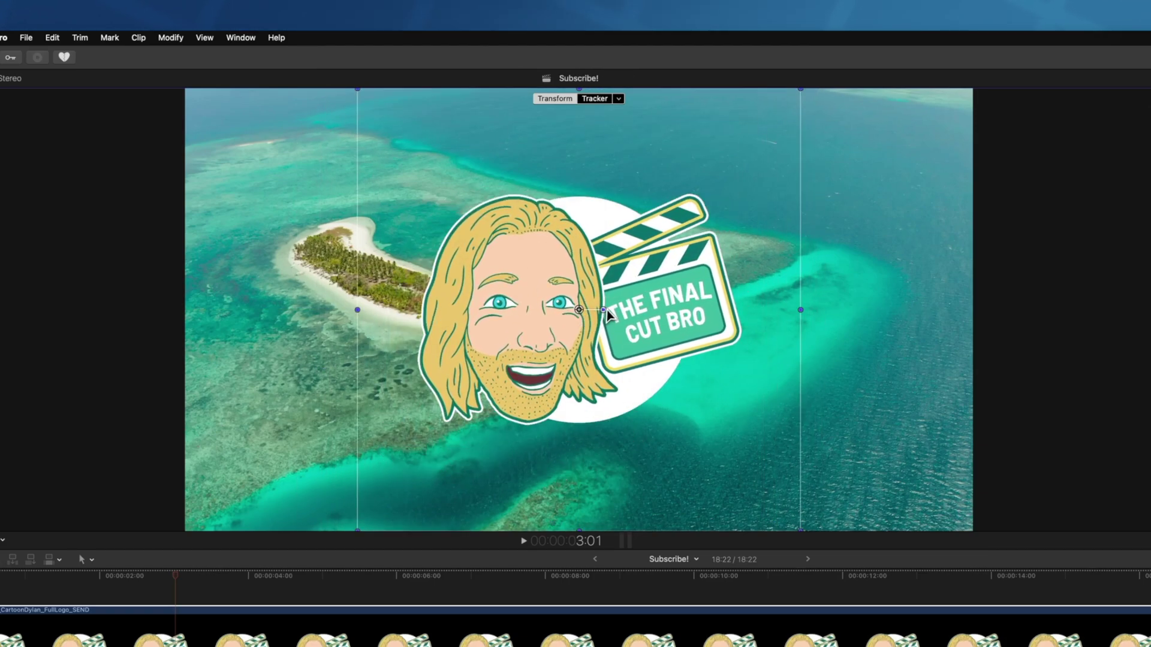
left_click_drag(606, 310, 715, 305)
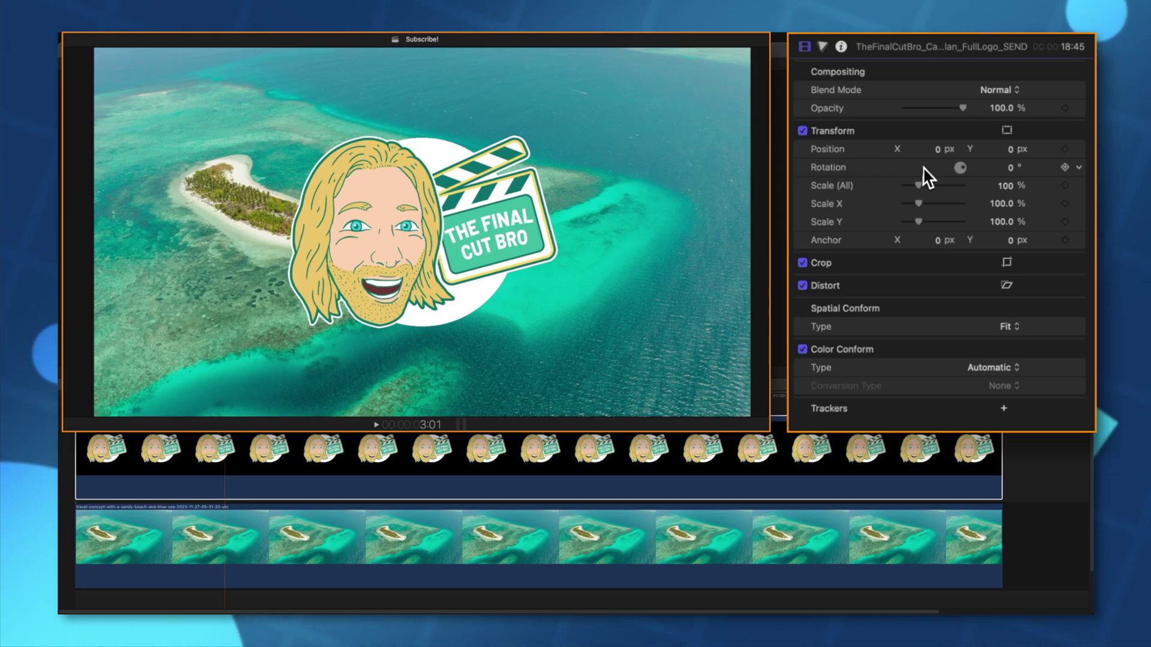
left_click_drag(1013, 172, 999, 181)
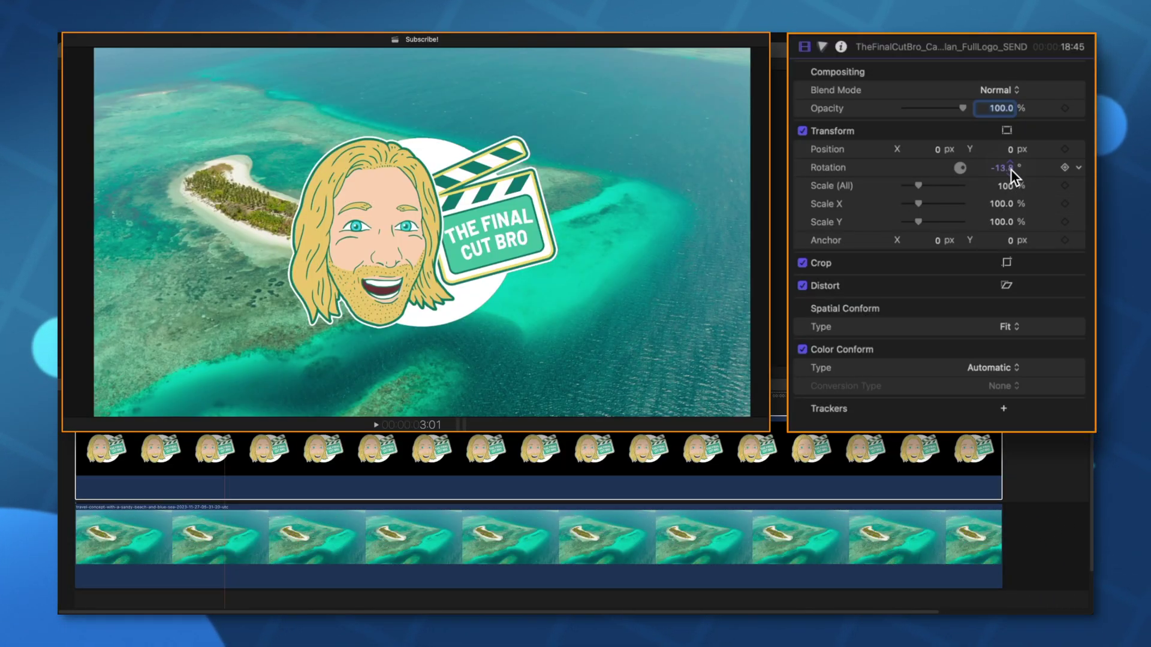
left_click_drag(1010, 169, 1010, 168)
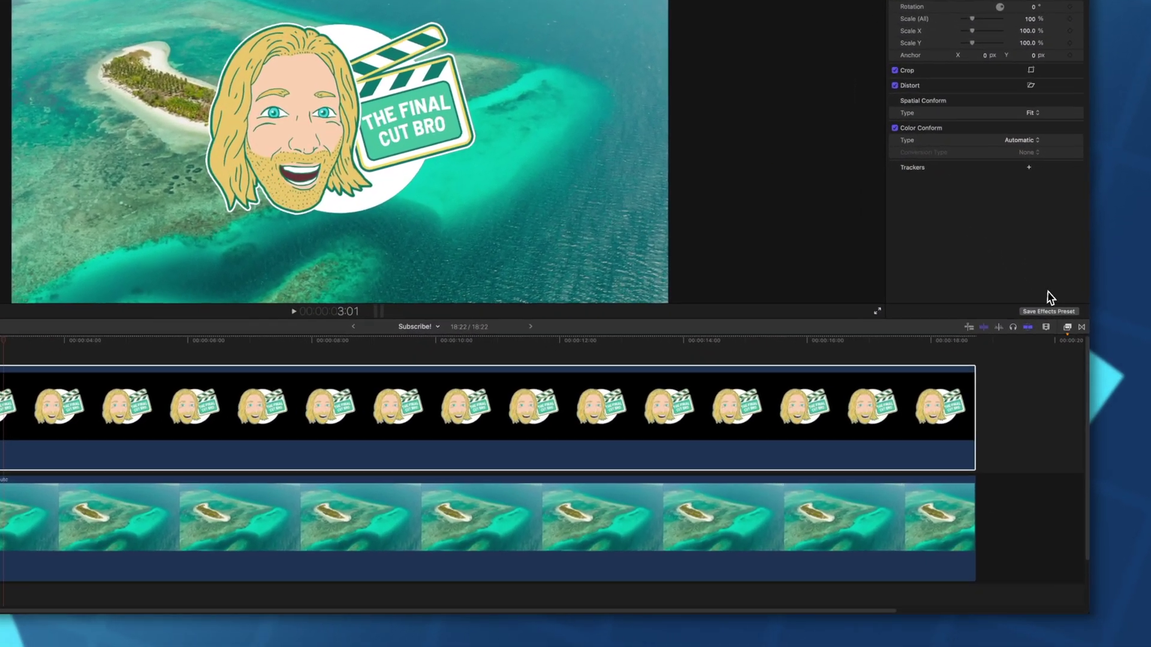
Step: Drag the Motion Tools 3D Transform effect from the Effects browser onto the logo clip
left_click(1075, 386)
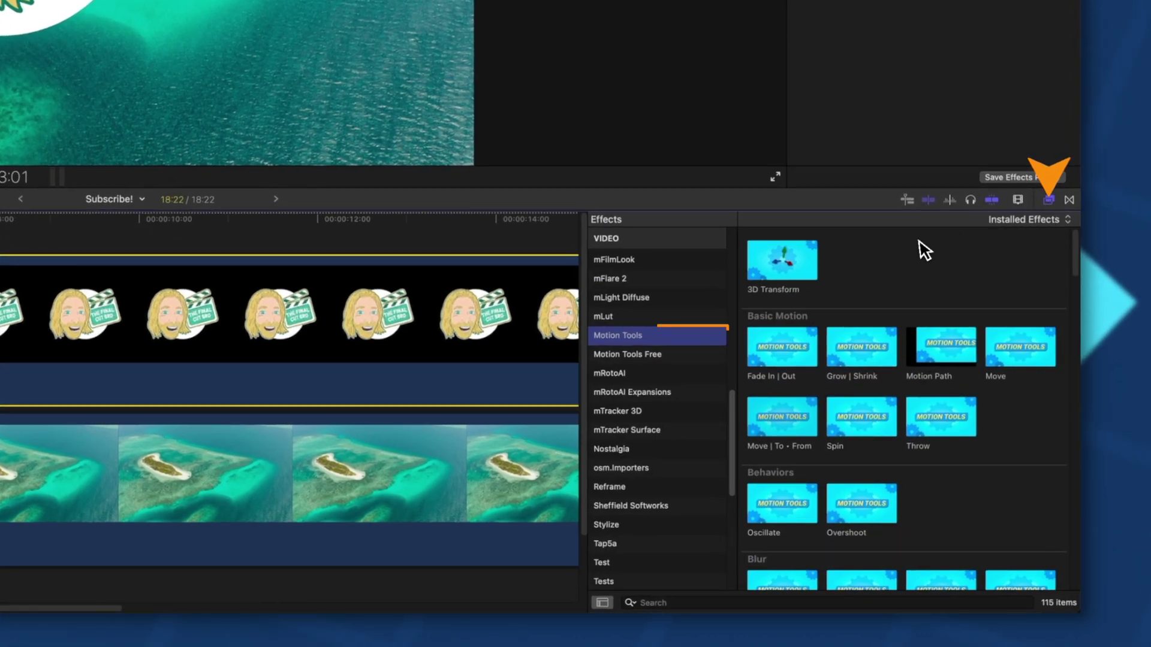
left_click(673, 348)
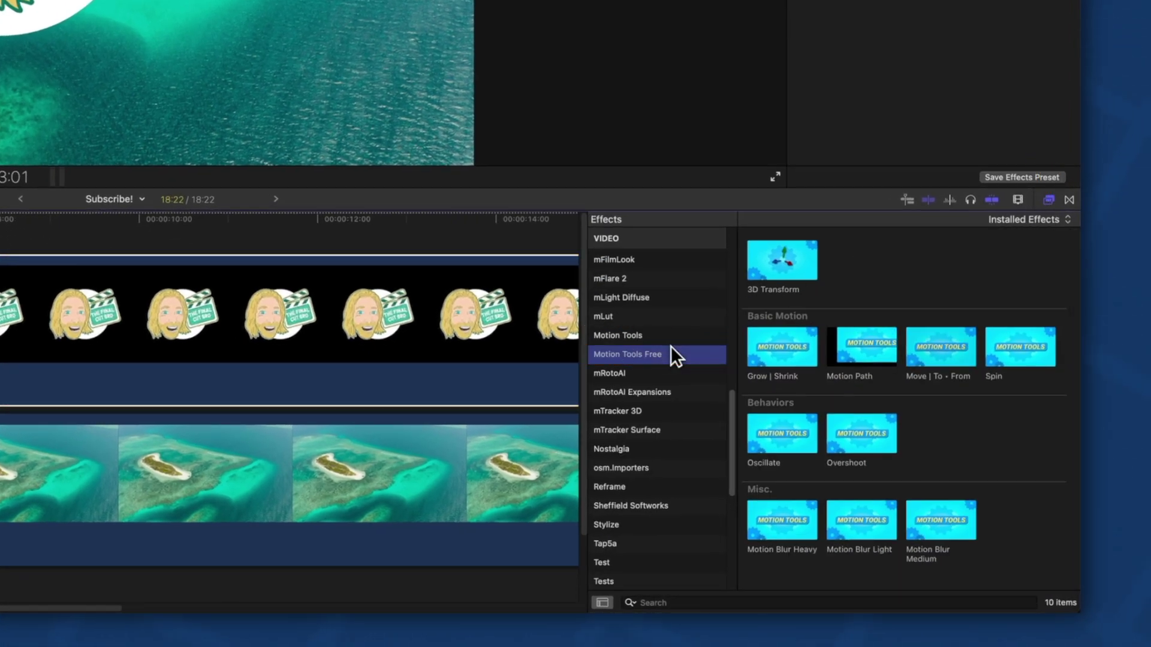
left_click(664, 336)
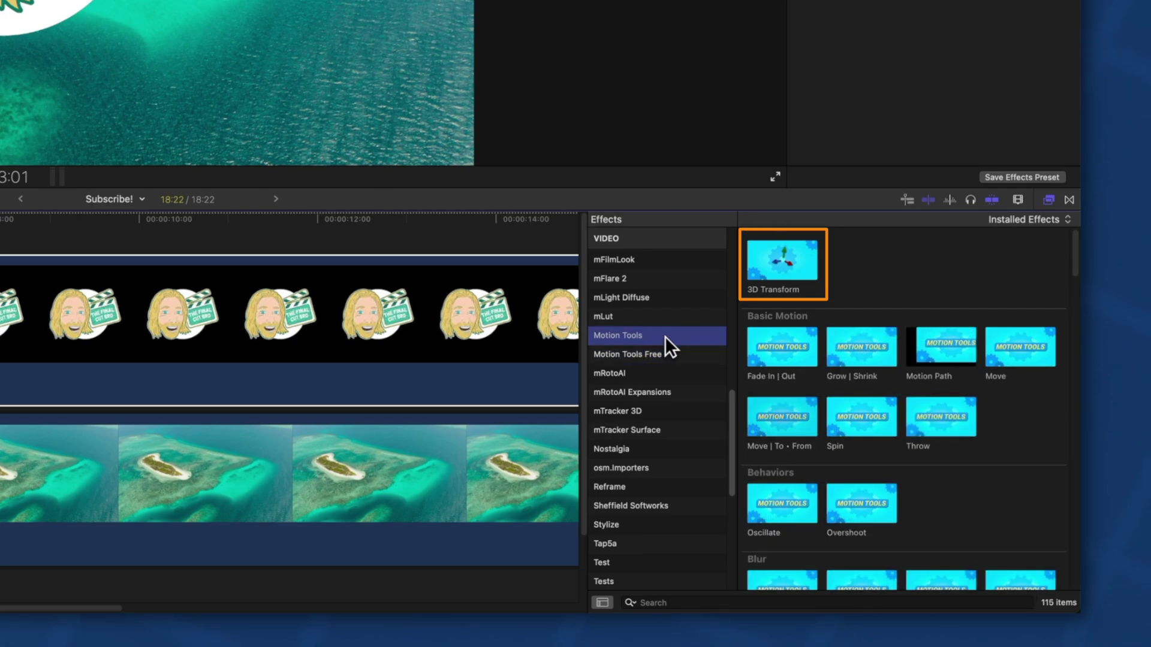
left_click_drag(772, 264, 0, 336)
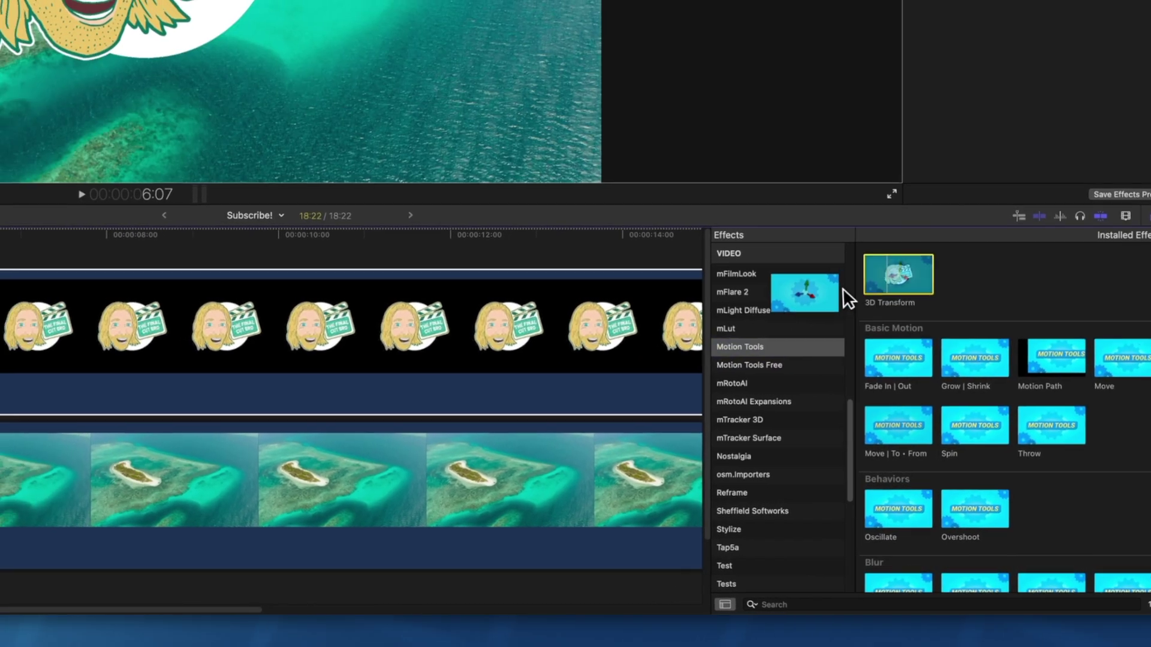
left_click_drag(444, 389, 468, 319)
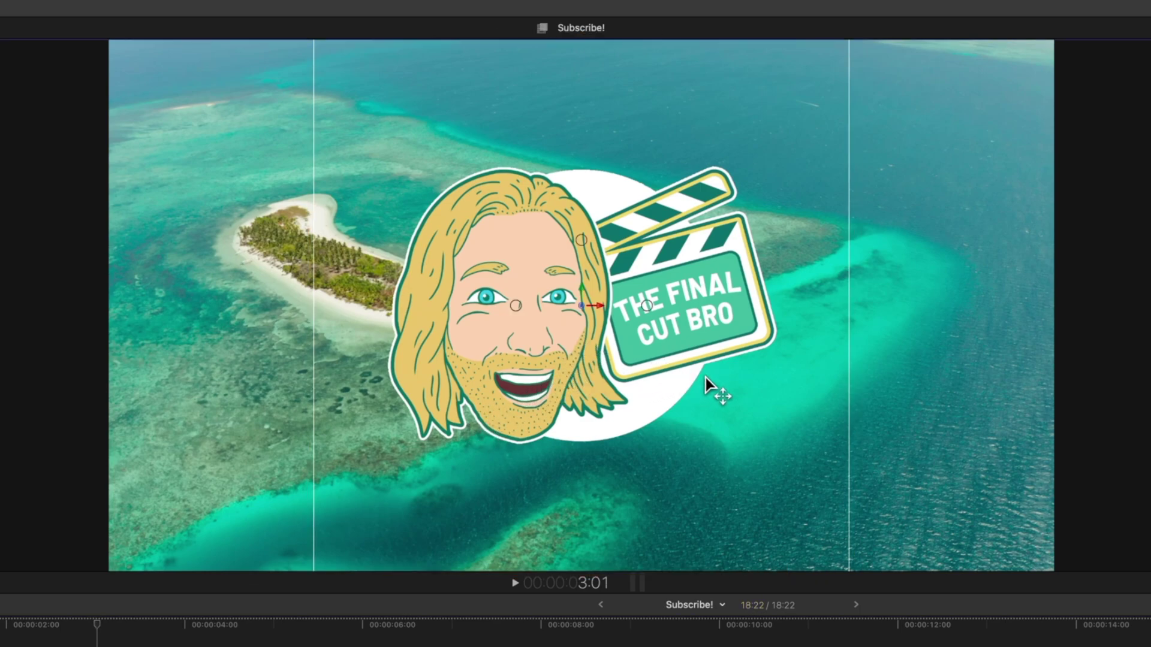
Step: Move and align the logo, tilt it on X, then undo a 34° Z spin
left_click_drag(706, 394, 580, 213)
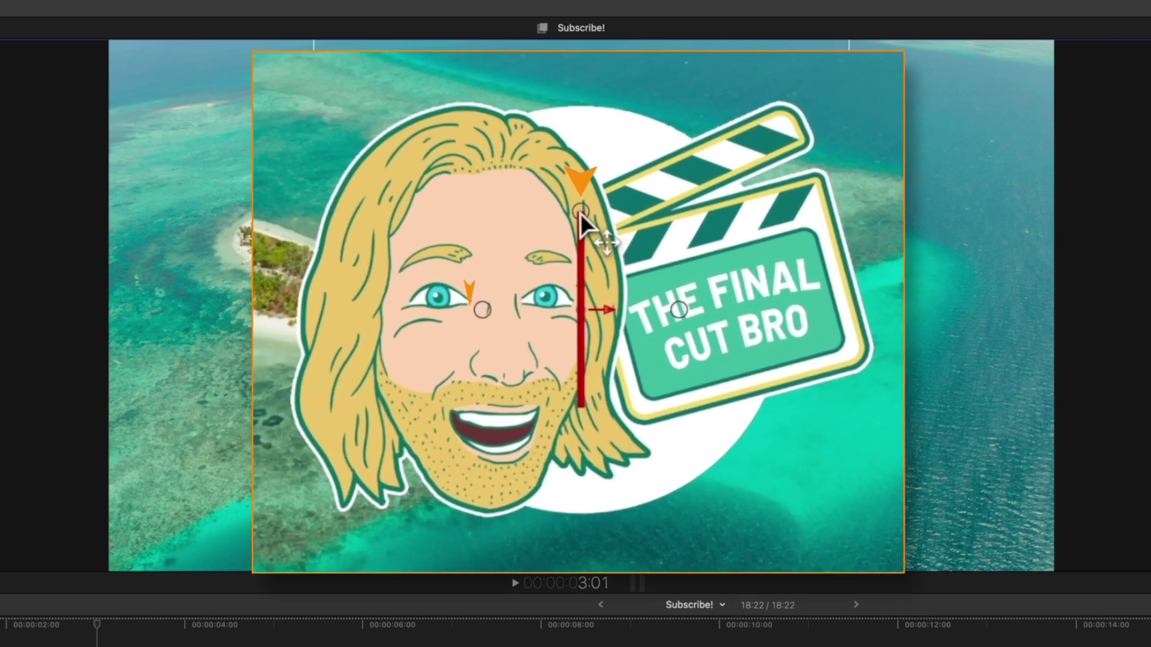
left_click_drag(491, 319, 534, 304)
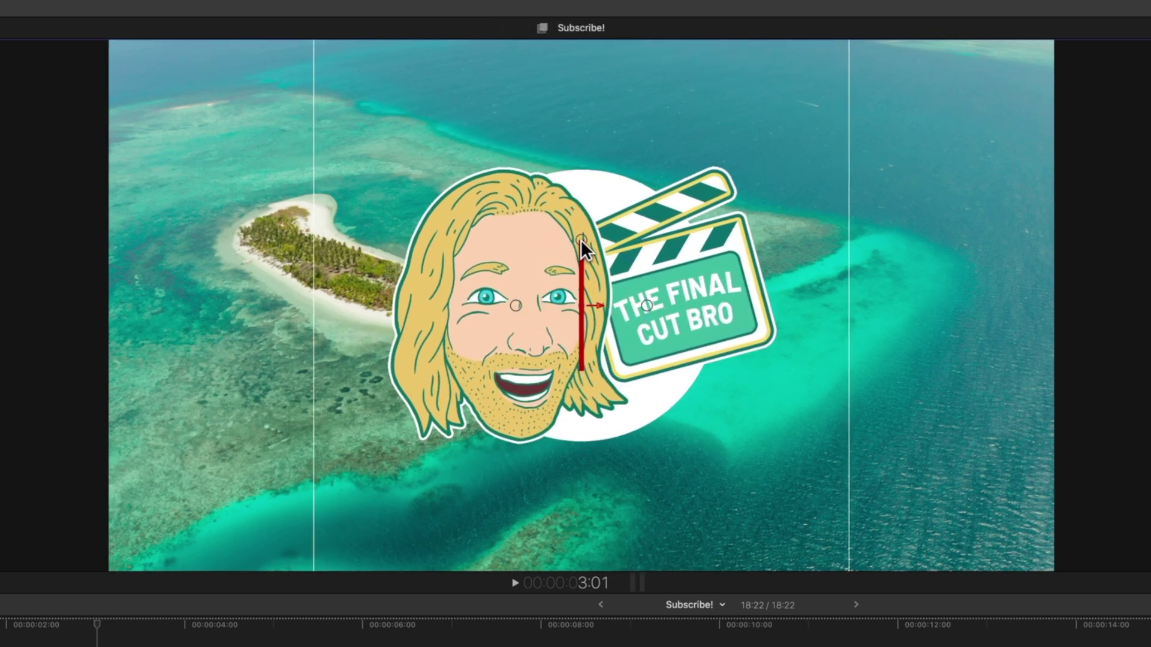
mouse_move(581, 239)
left_mouse_down()
mouse_move(584, 279)
mouse_move(589, 240)
left_mouse_up()
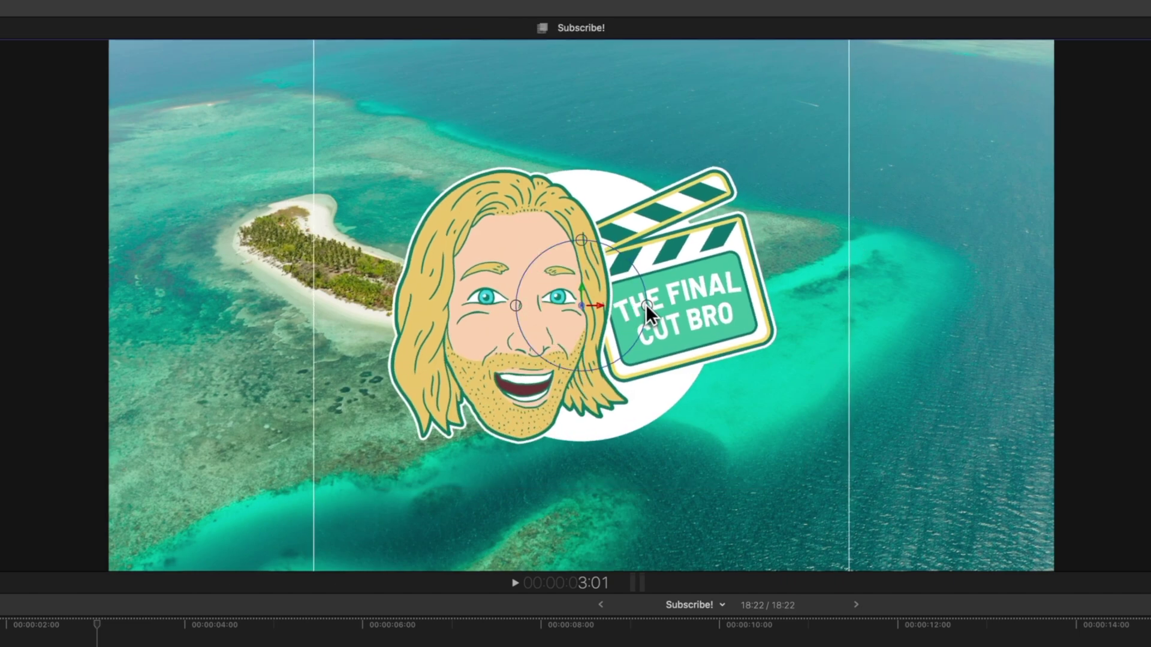
left_click_drag(645, 304, 649, 257)
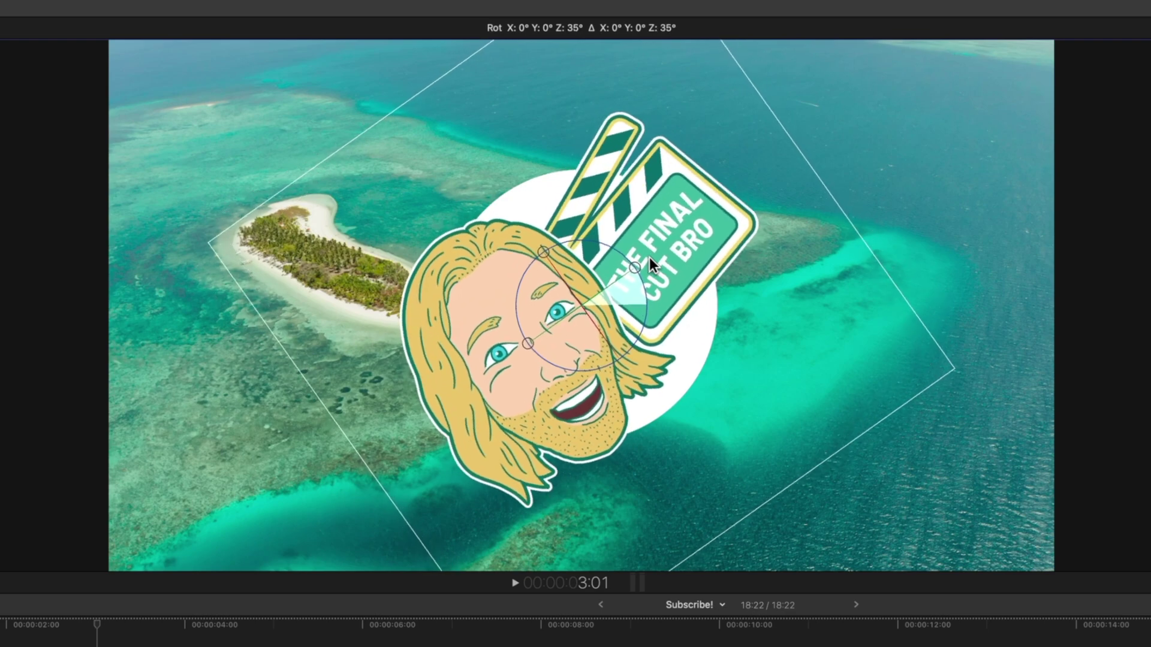
key("super+z")
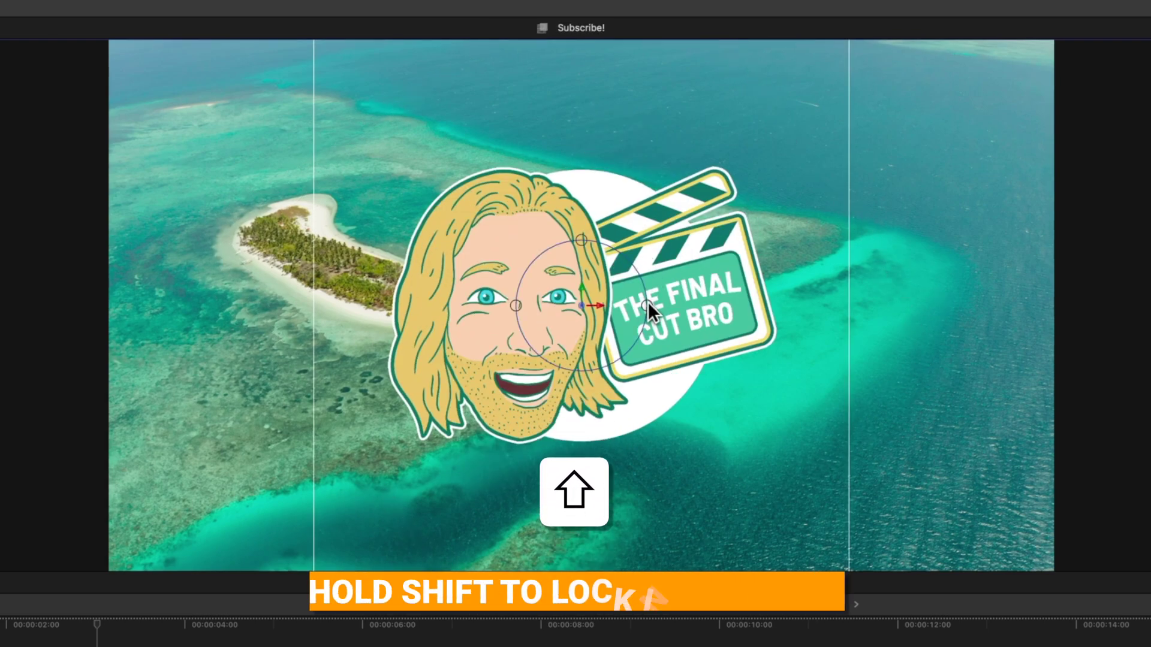
Step: Rotate the logo on Z in fixed increments, undo right and upward moves, then push it along Z
left_click_drag(648, 304, 479, 301)
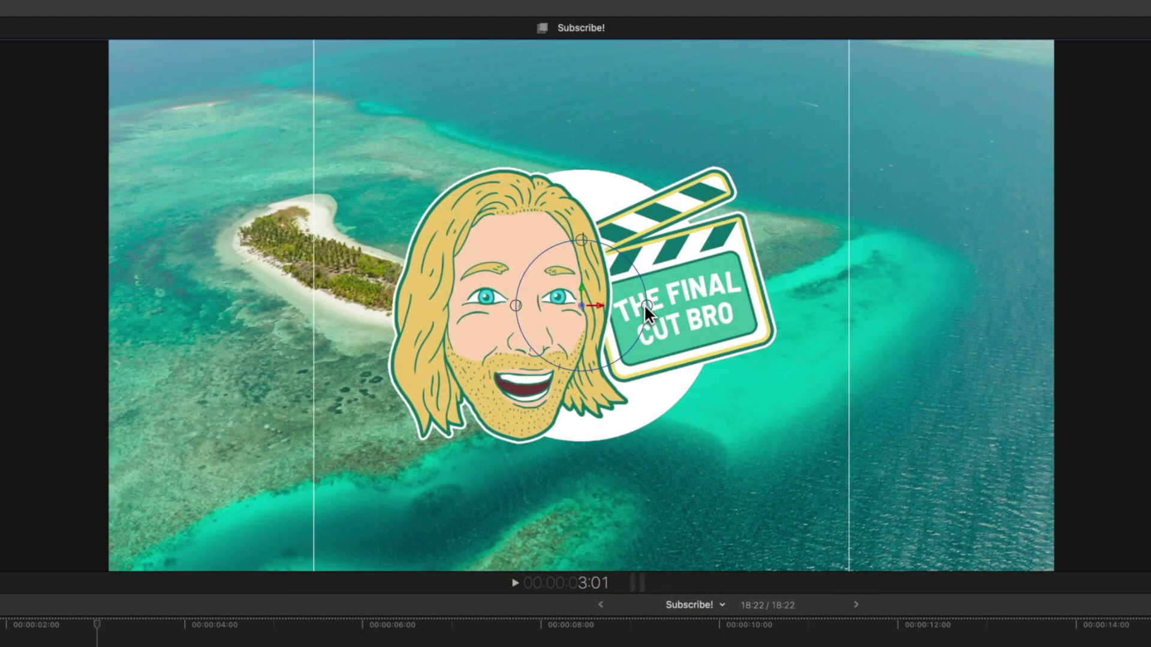
left_click_drag(644, 304, 654, 345)
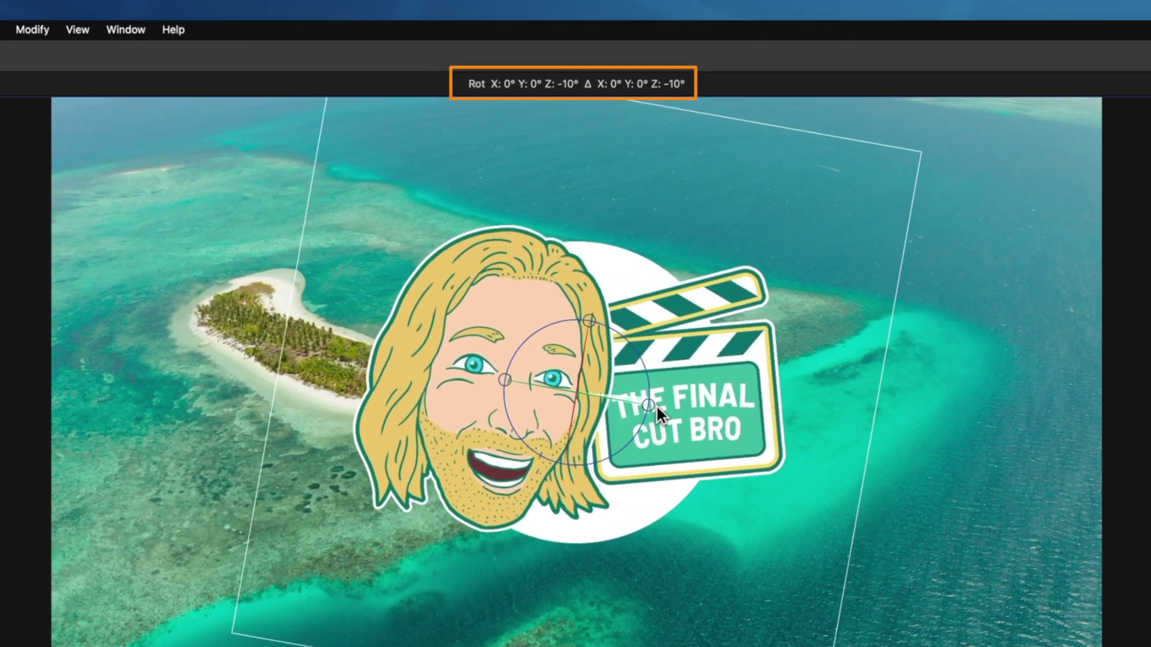
mouse_move(656, 404)
left_mouse_down()
mouse_move(653, 415)
mouse_move(661, 382)
mouse_move(669, 391)
left_mouse_up()
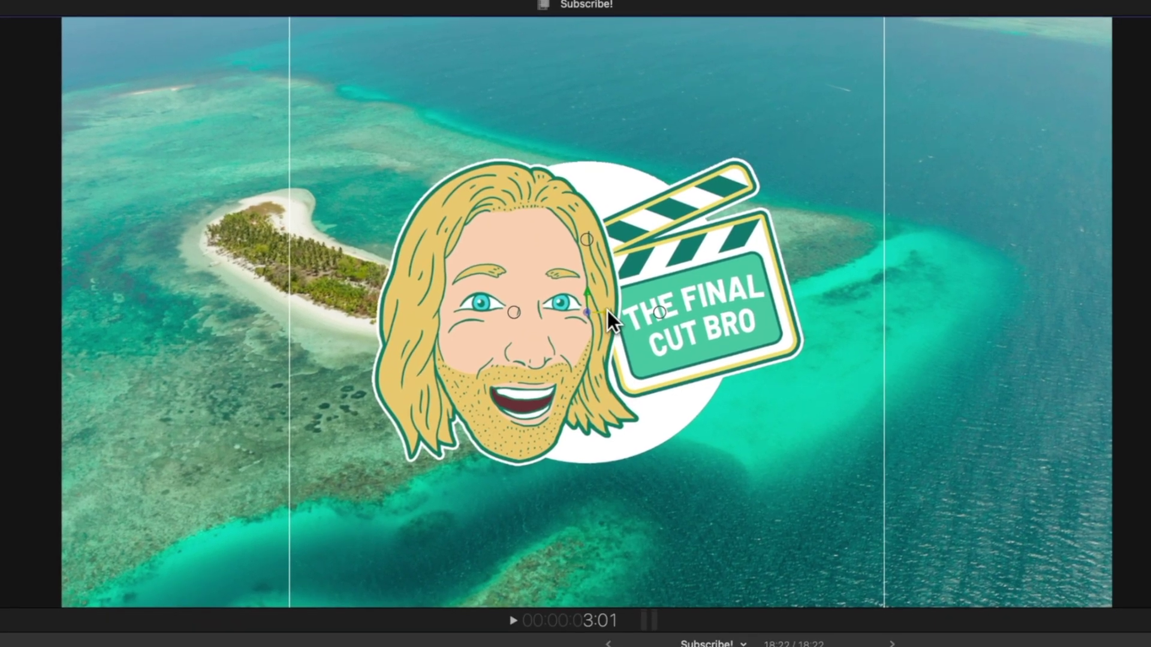
left_click_drag(606, 311, 646, 315)
key("super+z")
left_click_drag(598, 282, 593, 243)
key("super+z")
left_click_drag(590, 308, 473, 282)
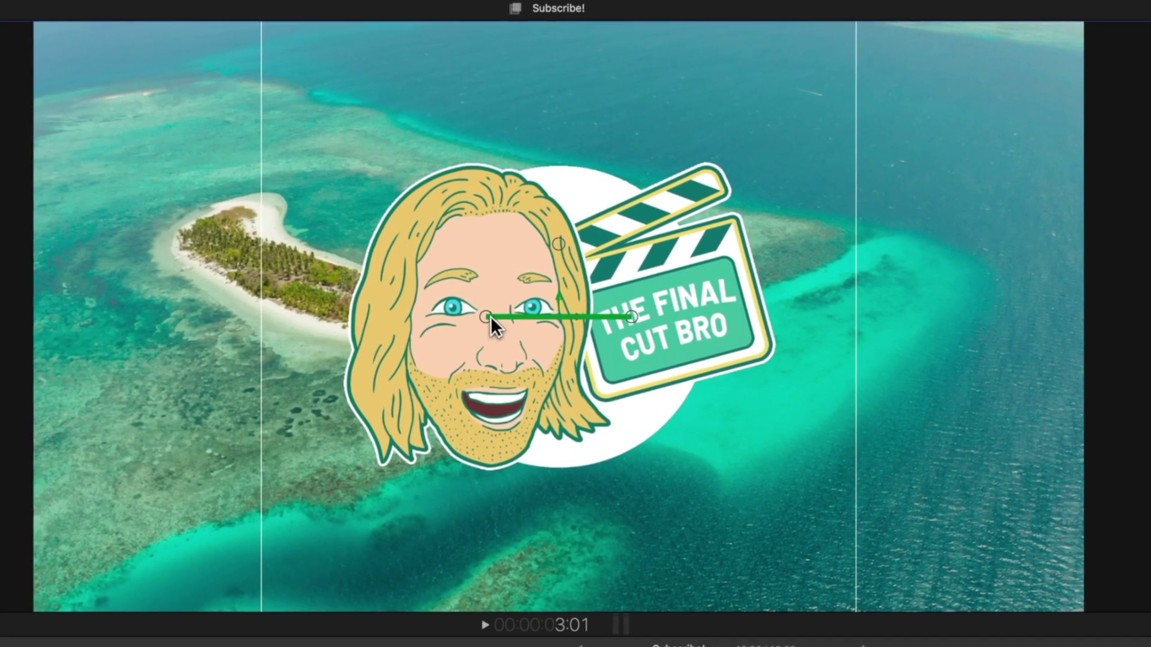
Step: Flip the logo about 156° on Y, set backface fill to Gradient, then turn Fill Backface off
left_click_drag(21, 318, 30, 319)
left_click_drag(497, 318, 682, 416)
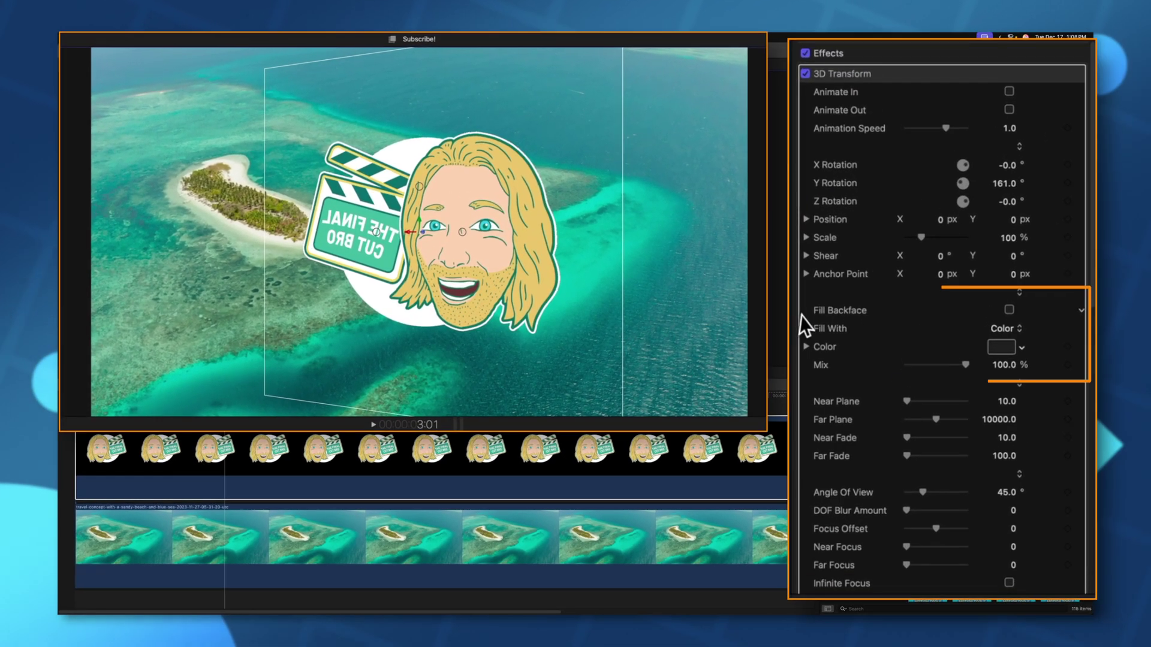
left_click(1009, 310)
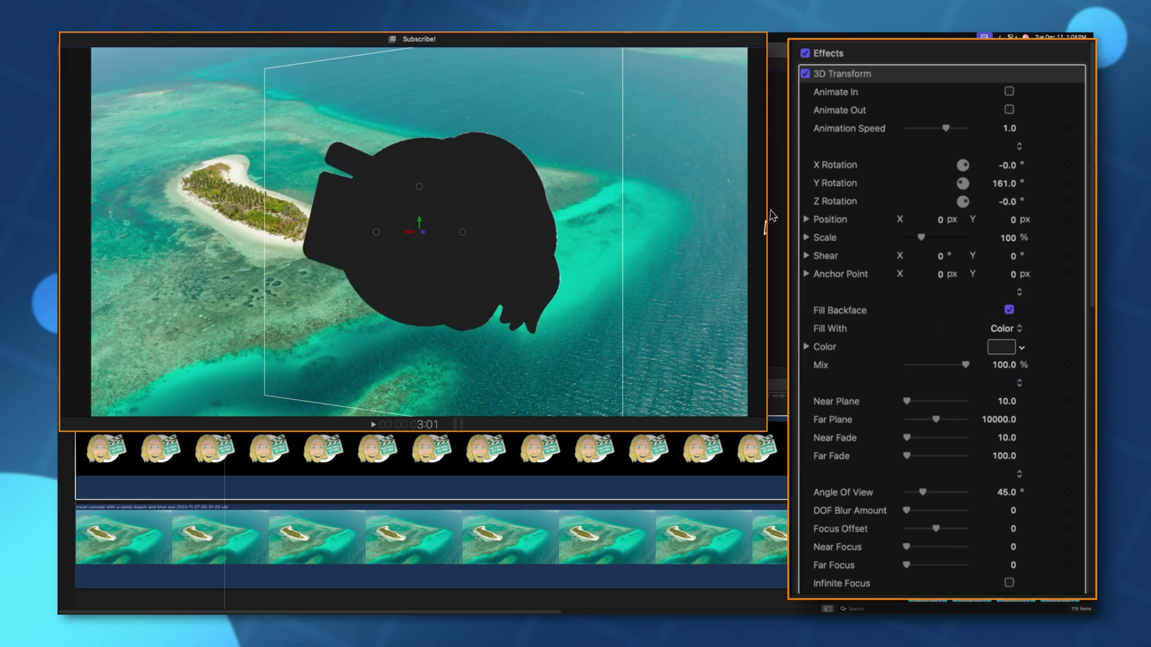
left_click(1017, 329)
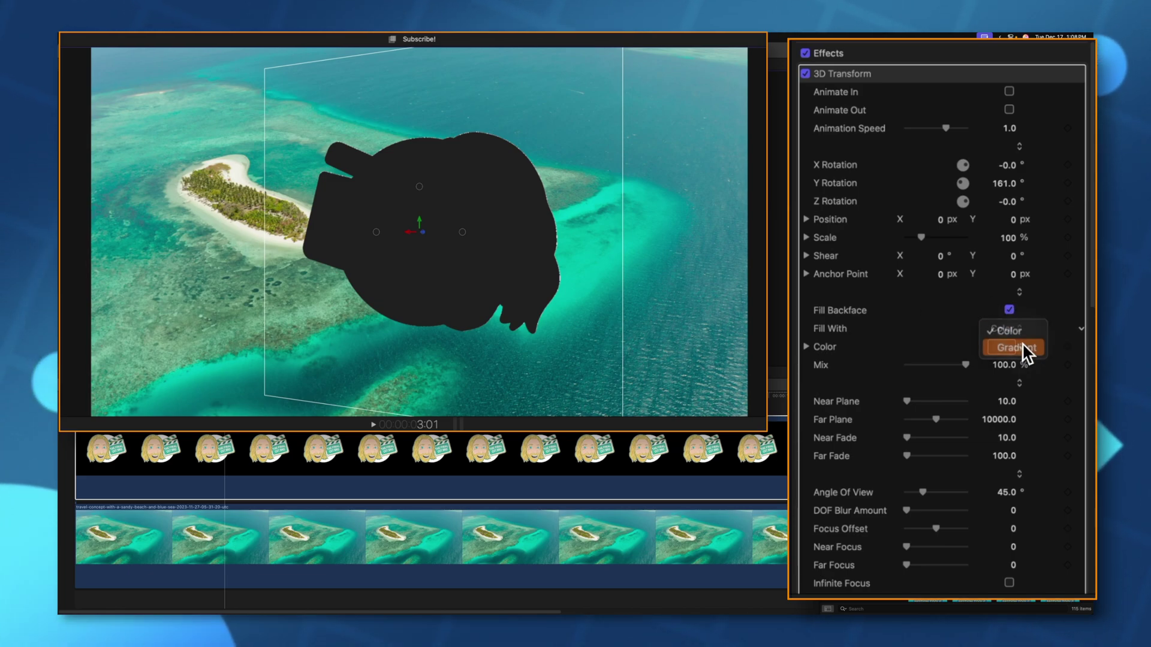
left_click(1026, 351)
mouse_move(462, 232)
left_mouse_down()
mouse_move(409, 237)
mouse_move(462, 240)
left_mouse_up()
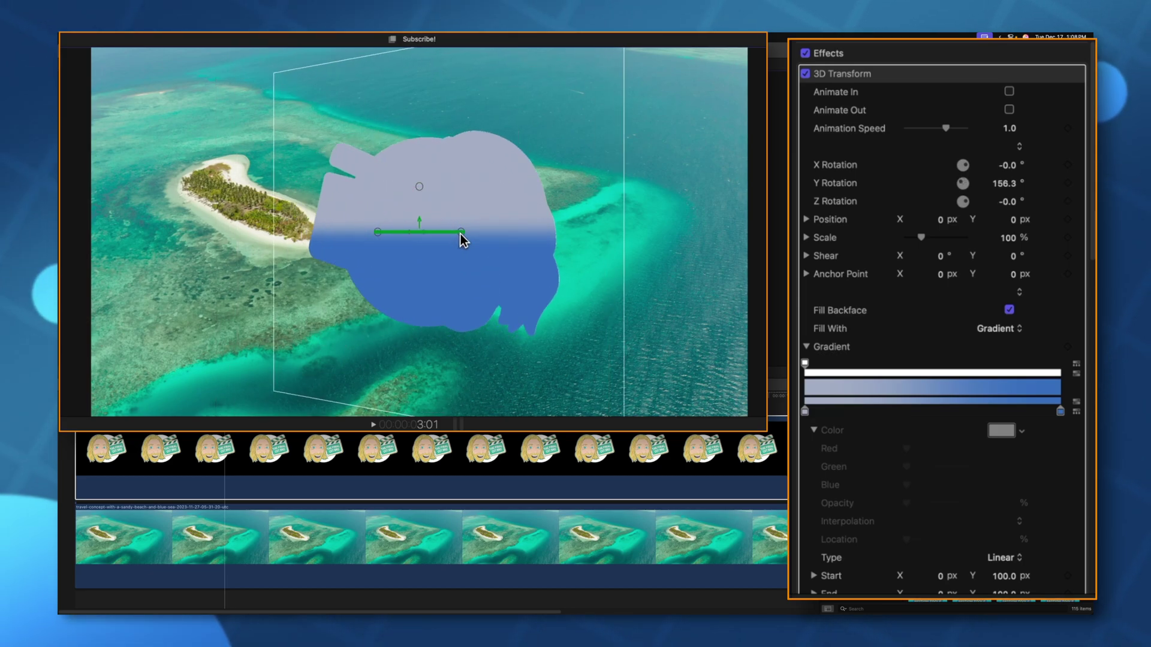
left_click(1010, 308)
scroll(1005, 354, "down", 3)
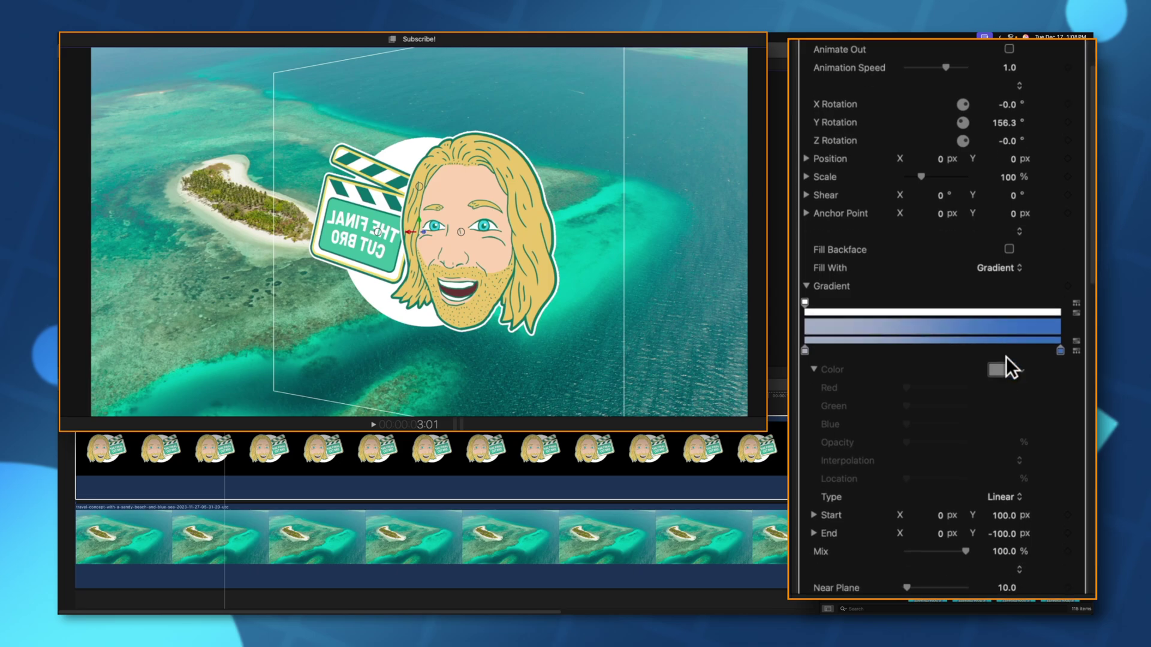
scroll(1006, 357, "down", 5)
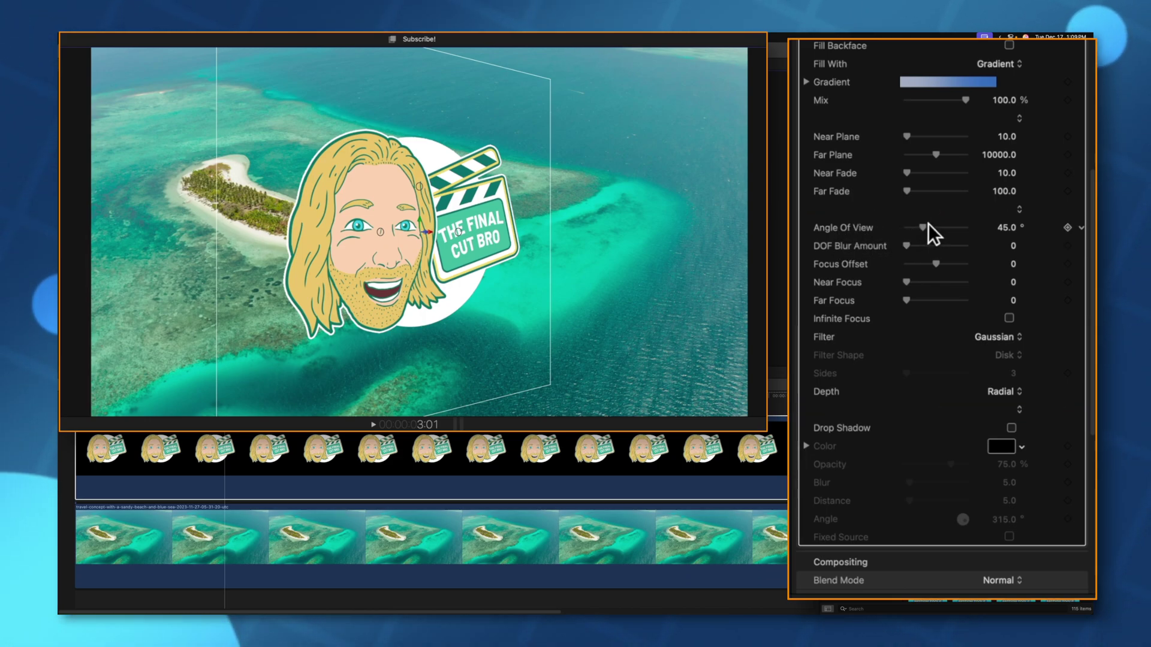
Step: Set the 3D Transform Angle Of View to 86° and DOF Blur Amount to 100, and adjust Focus Offset
mouse_move(925, 227)
left_mouse_down()
mouse_move(943, 228)
mouse_move(898, 228)
mouse_move(940, 225)
left_mouse_up()
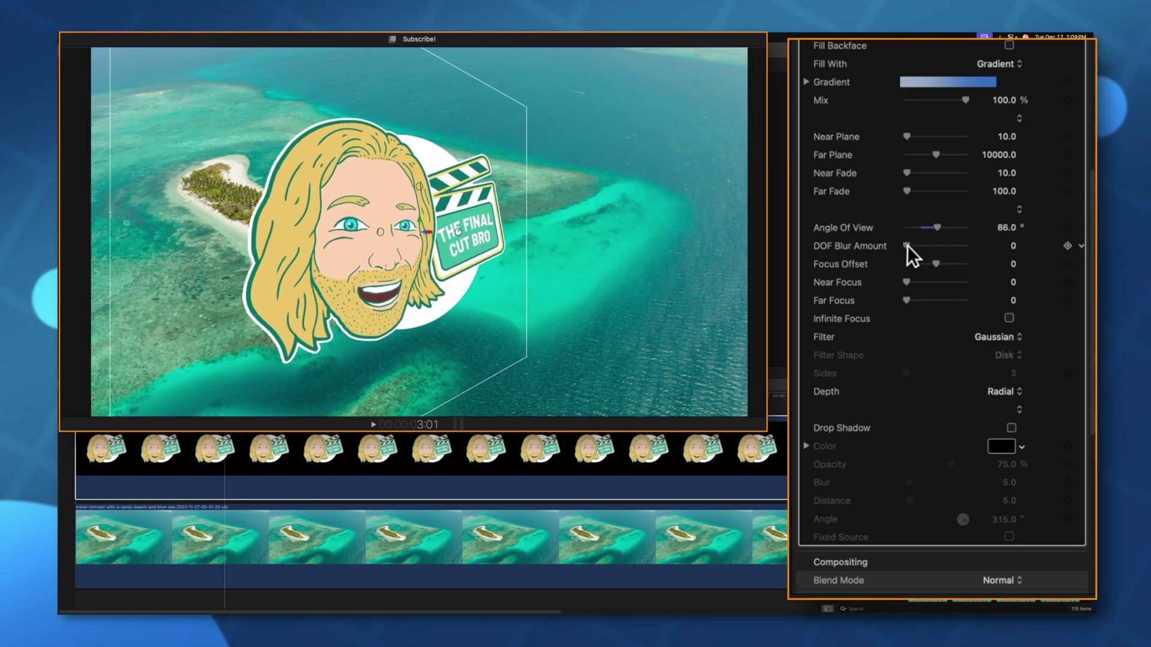
left_click_drag(908, 246, 950, 246)
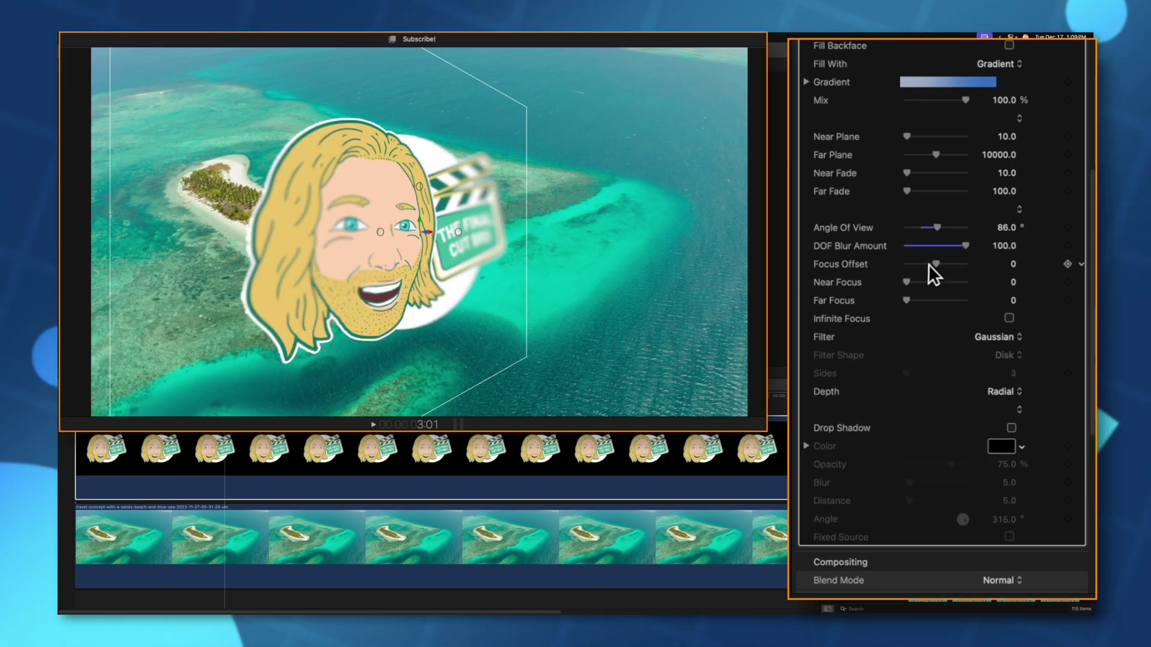
left_click_drag(929, 265, 936, 264)
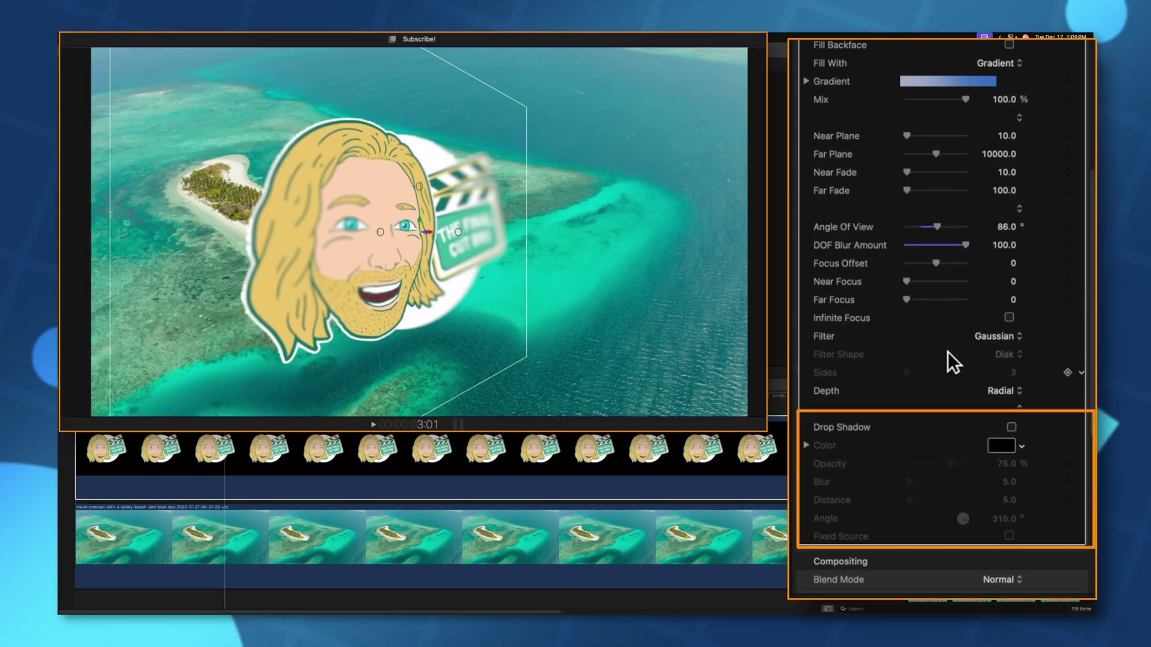
Step: Enable Drop Shadow on the logo with distance 46 and blur 34
left_click(1012, 427)
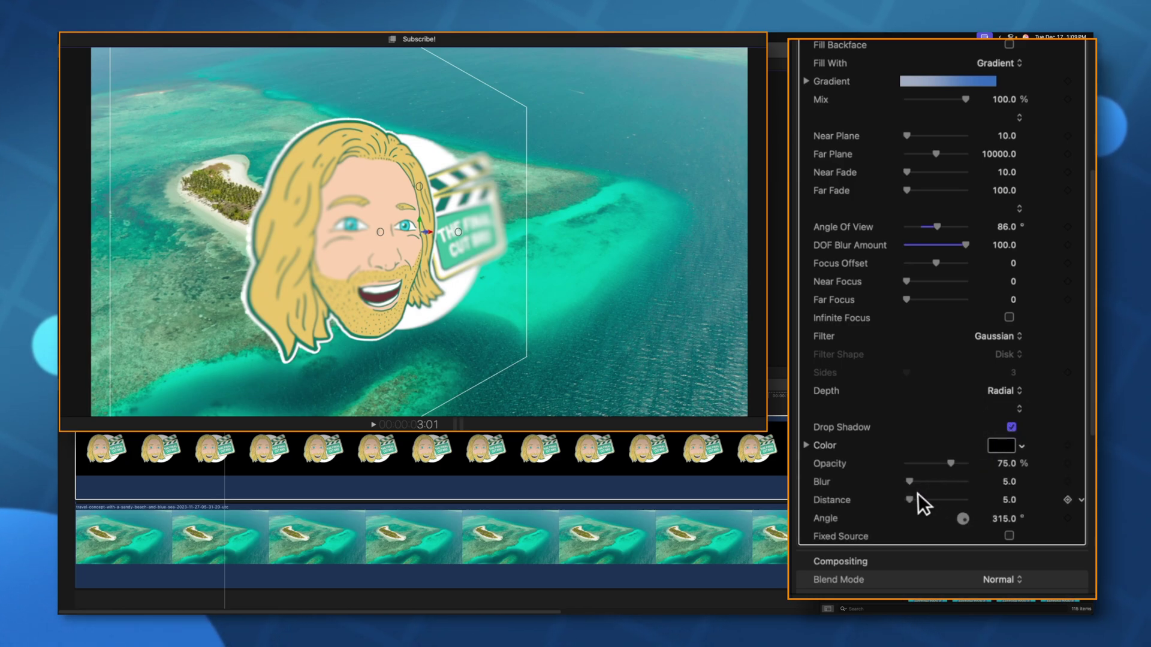
mouse_move(918, 493)
left_mouse_down()
mouse_move(931, 498)
mouse_move(928, 481)
left_mouse_up()
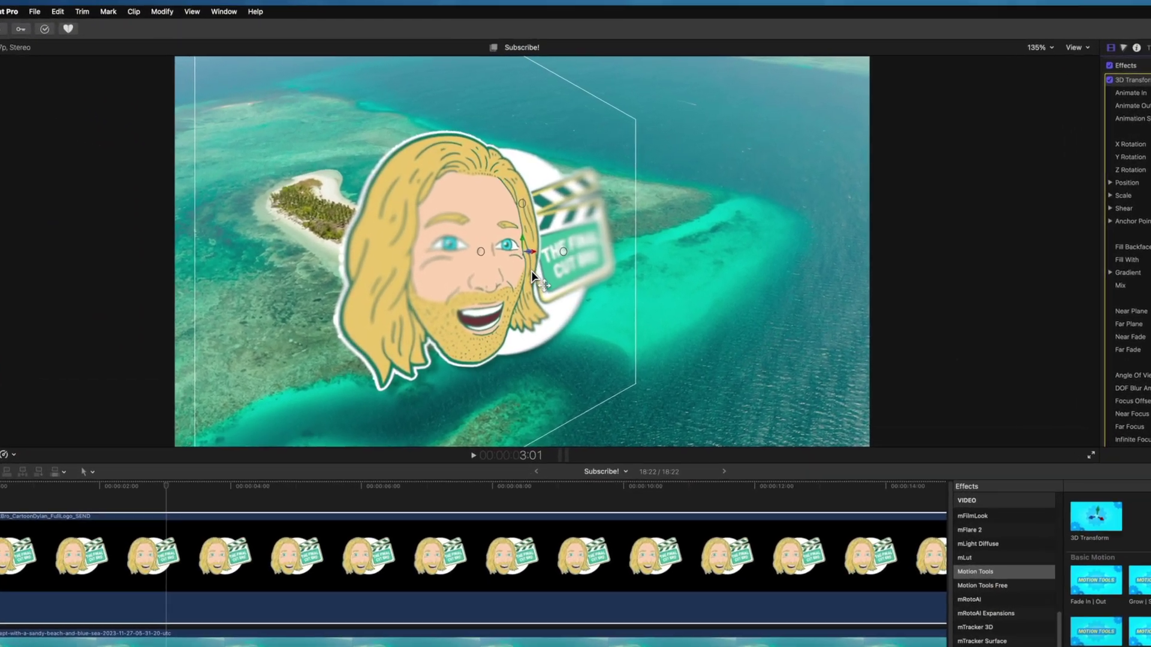
Step: Nudge the logo left, nest it as compound clip 'Subscribe! Clip 2', and apply 3D Transform
left_click_drag(531, 271, 484, 286)
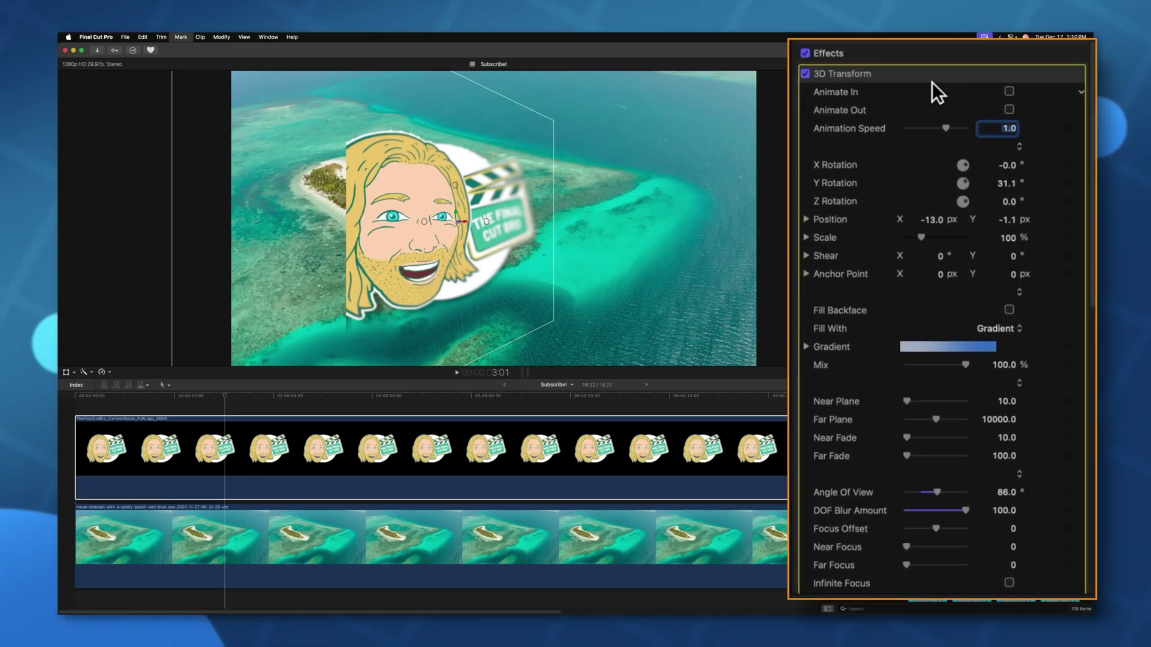
left_click(922, 75)
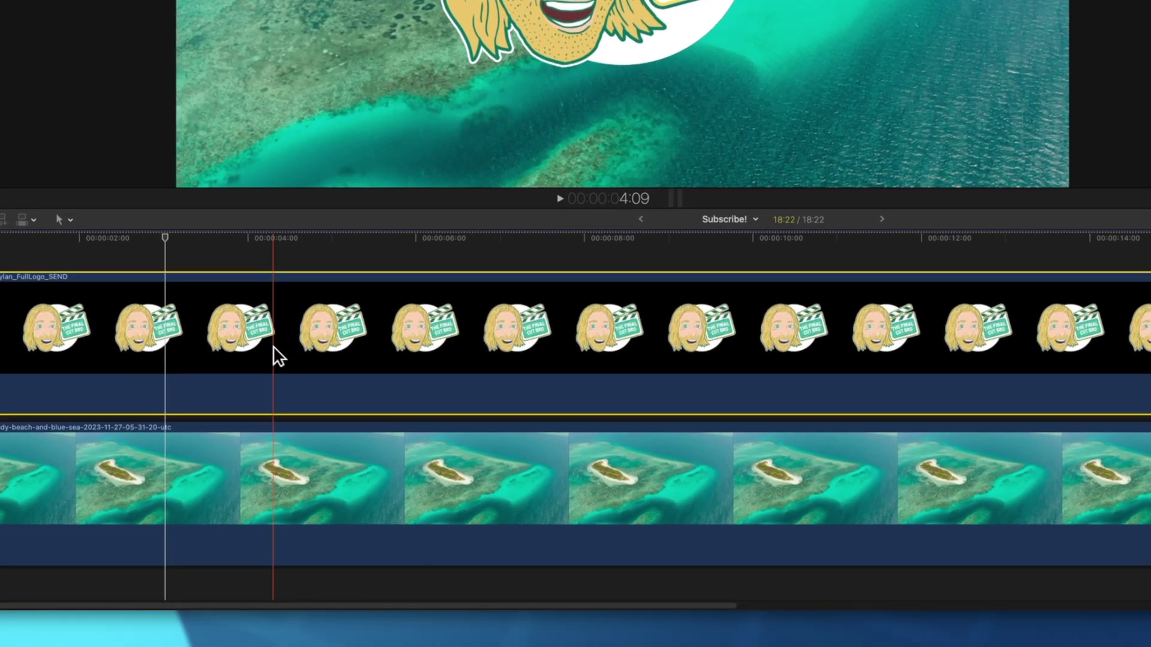
right_click(275, 349)
left_click(445, 310)
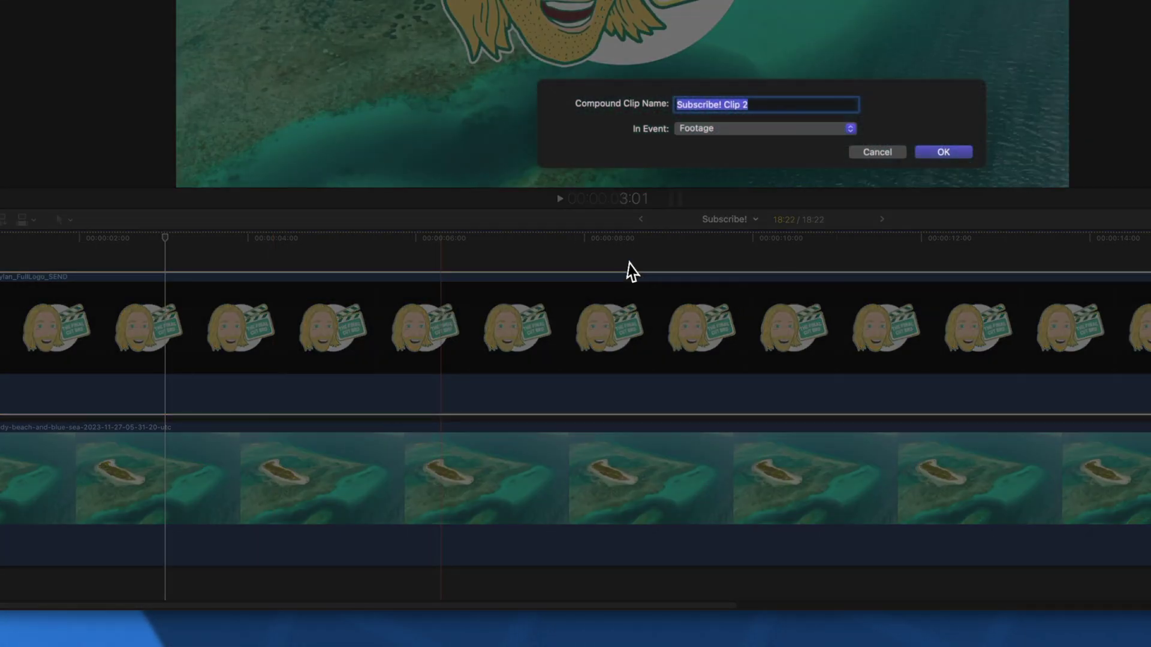
left_click(931, 157)
key("super+5")
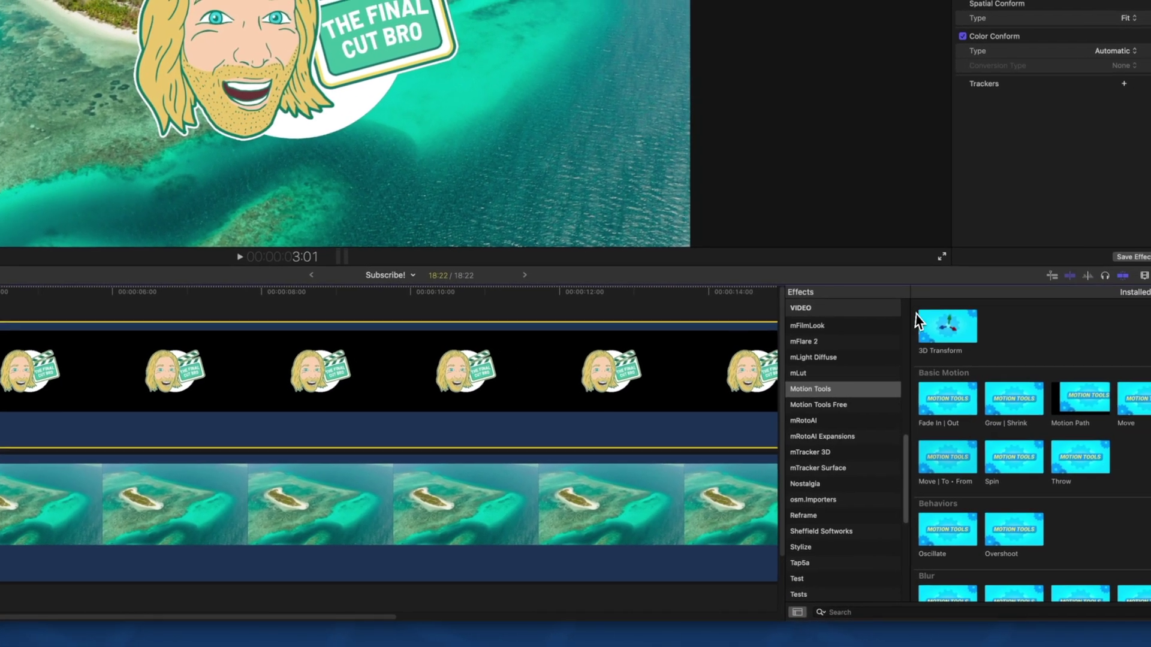
left_click_drag(917, 322, 547, 372)
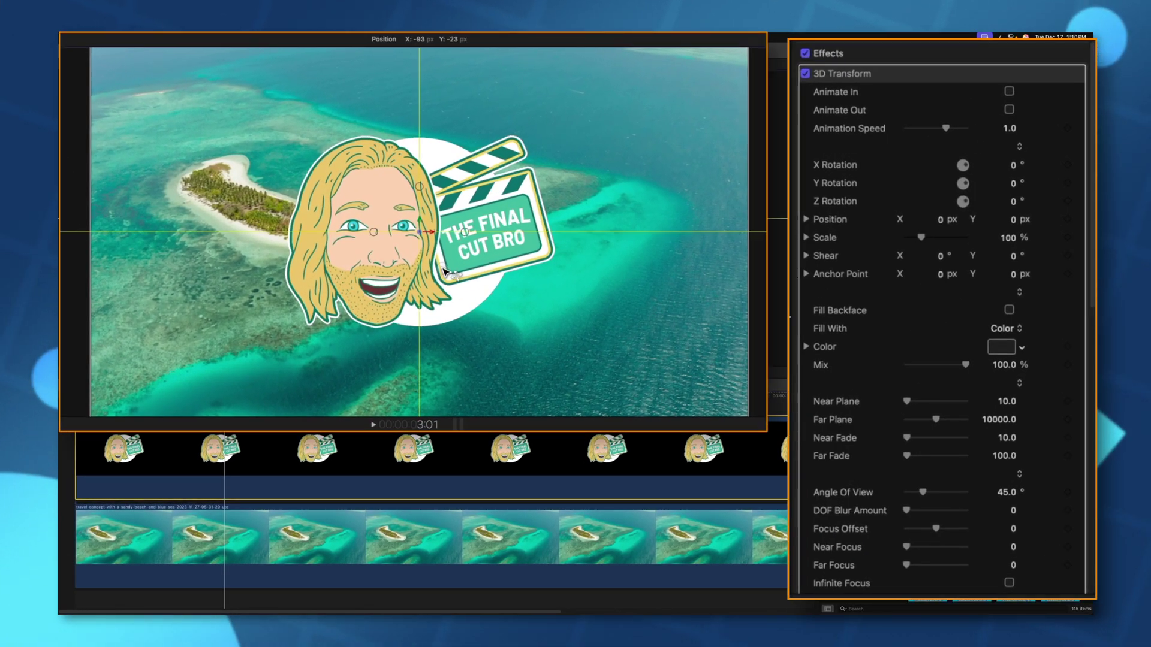
left_click_drag(445, 273, 914, 215)
left_click_drag(1019, 189, 1001, 284)
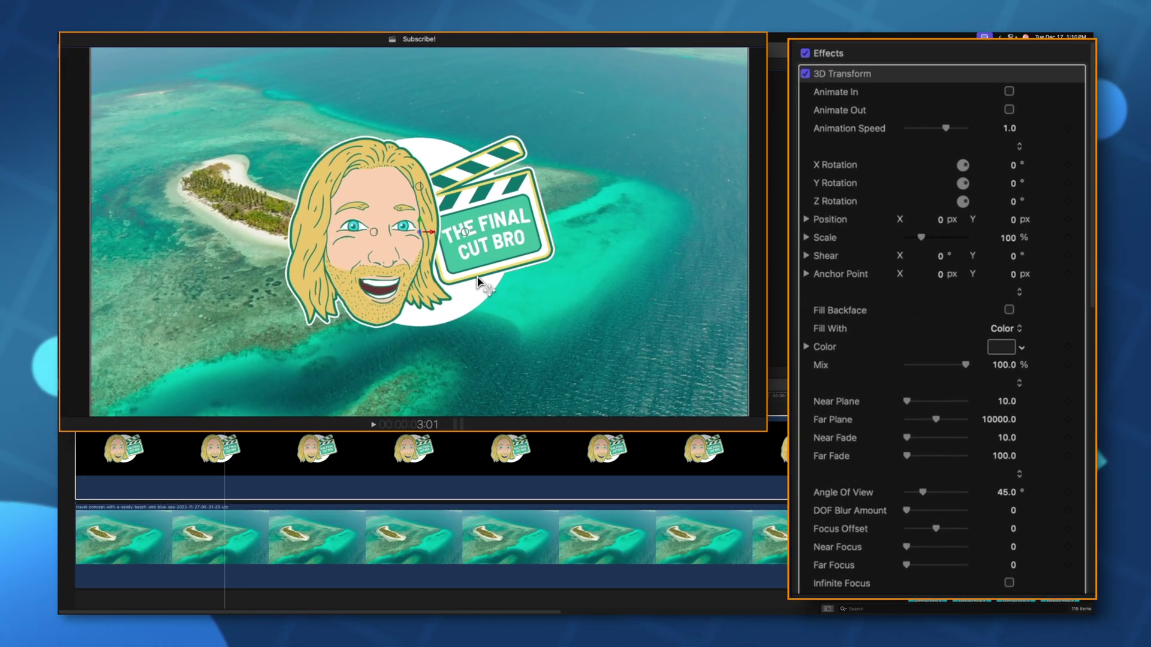
Step: Move the logo top right, rotate it to 23.6°/141.6°/-33.6°, and enable Fill Backface
left_click_drag(477, 277, 654, 209)
left_click_drag(598, 123, 591, 128)
left_click_drag(558, 169, 565, 104)
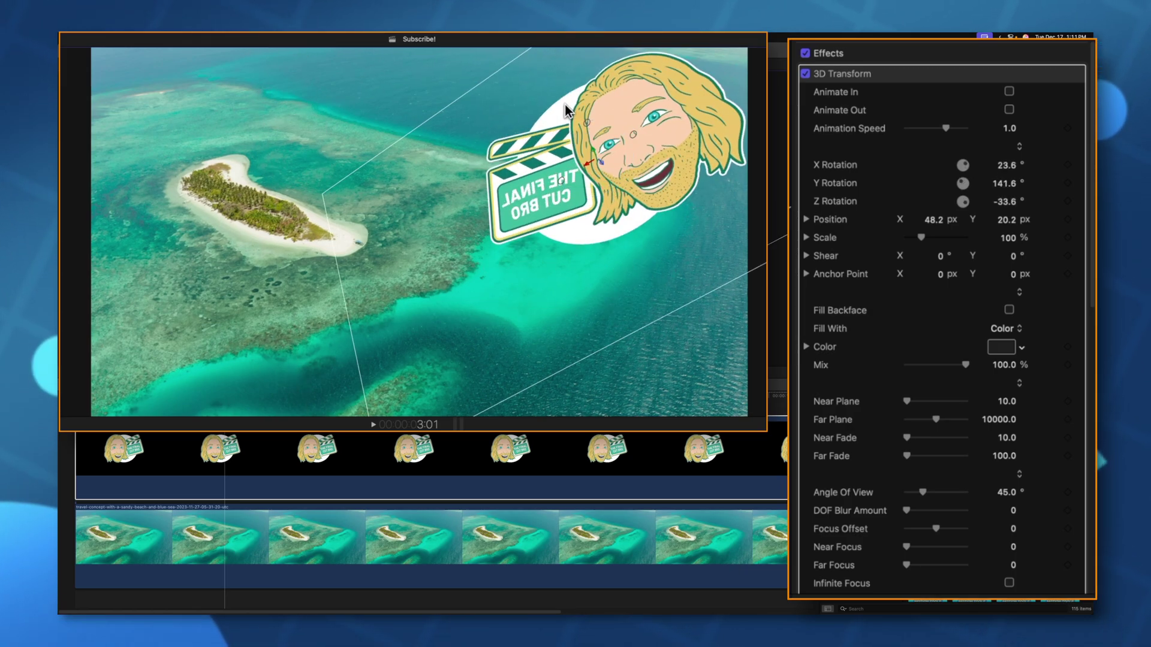
left_click(1008, 310)
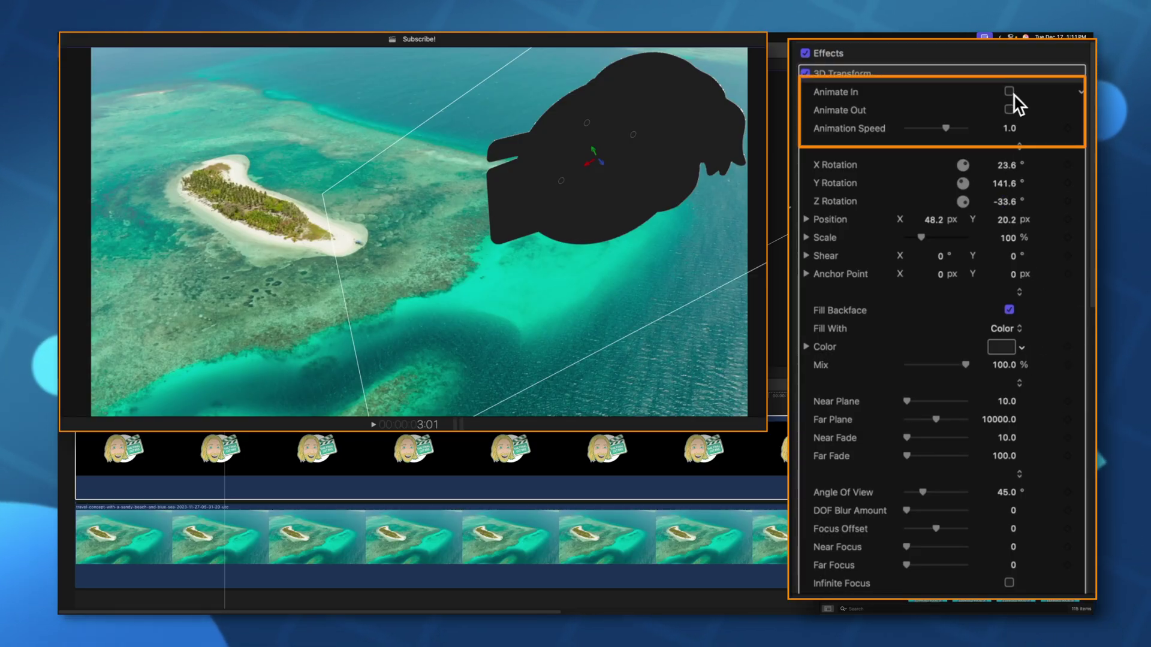
Step: Check Animate In and Animate Out in the logo's 3D Transform inspector
left_click(1009, 92)
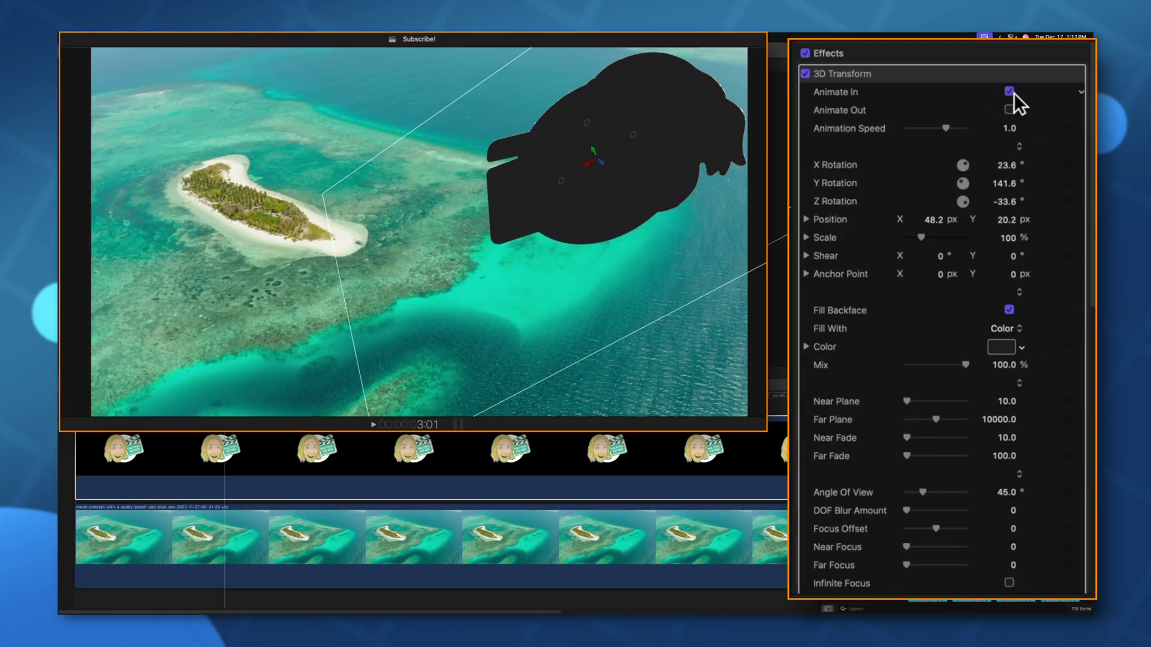
left_click(1010, 110)
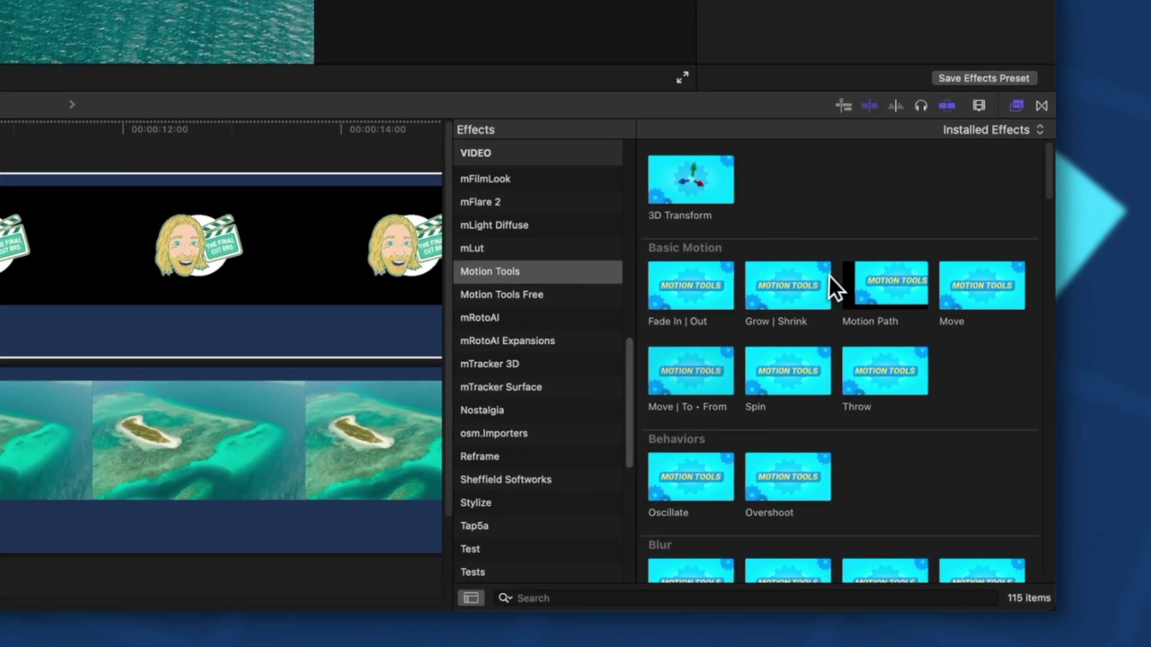
scroll(858, 278, "down", 20)
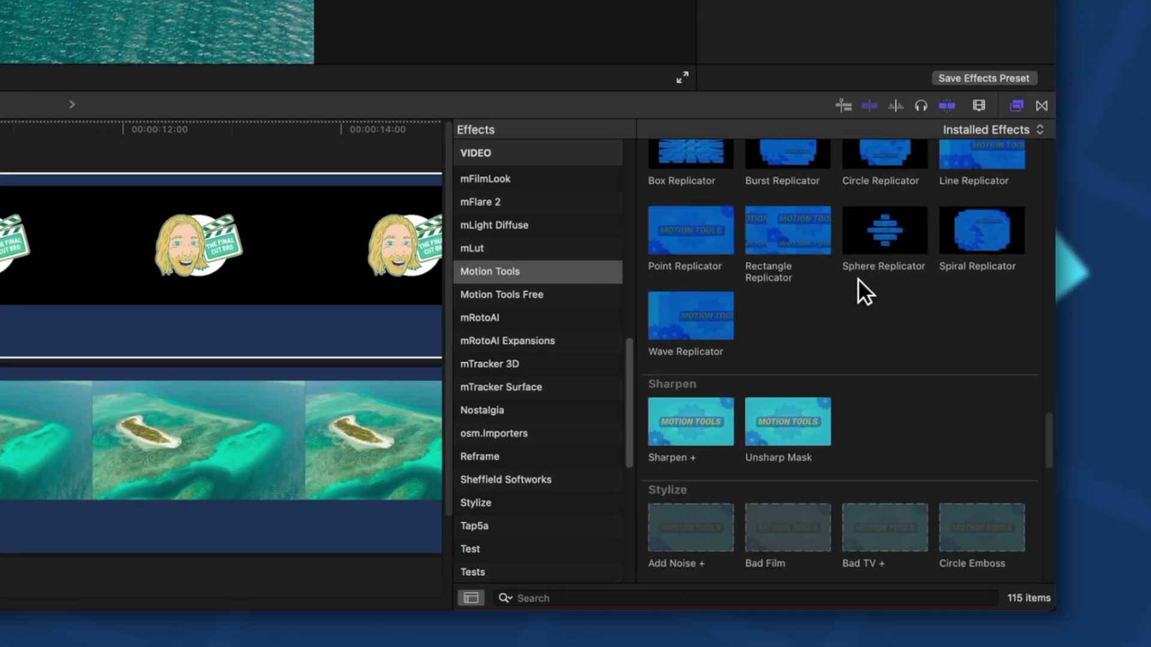
scroll(858, 278, "down", 15)
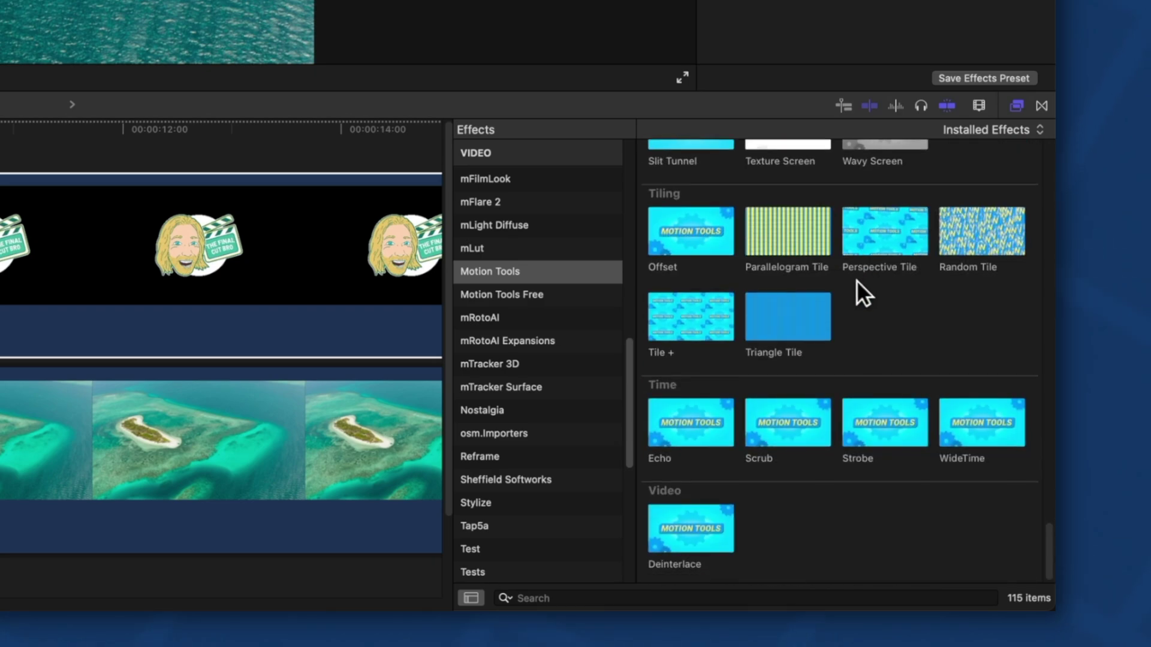
scroll(857, 299, "up", 10)
scroll(857, 301, "down", 10)
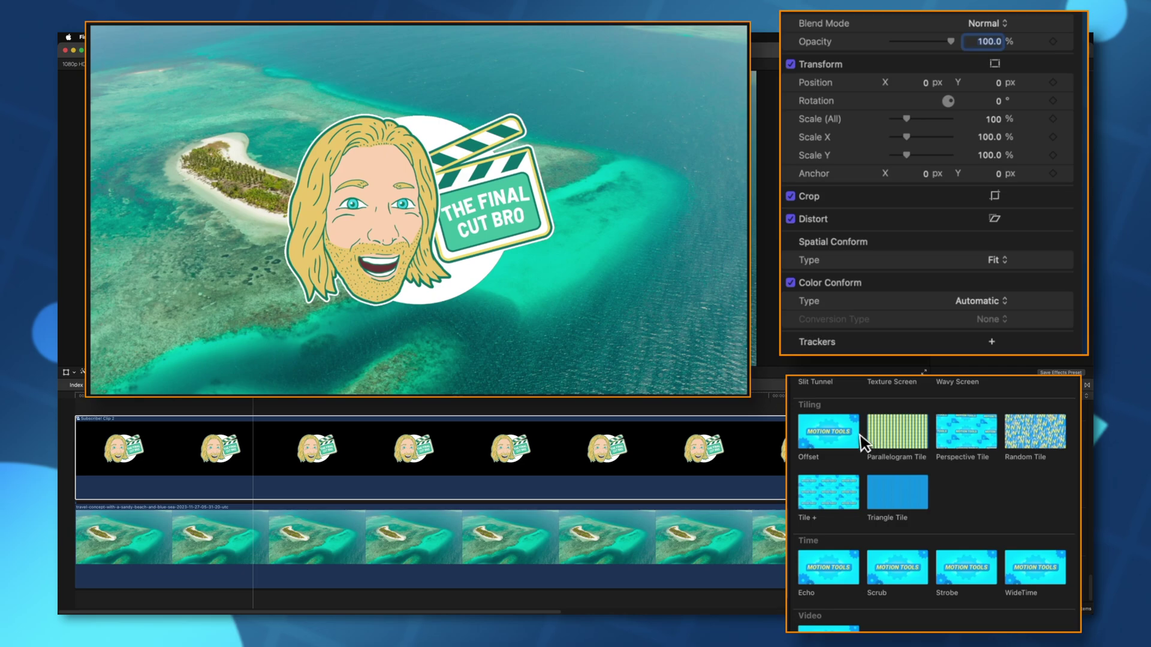
left_click_drag(862, 442, 659, 450)
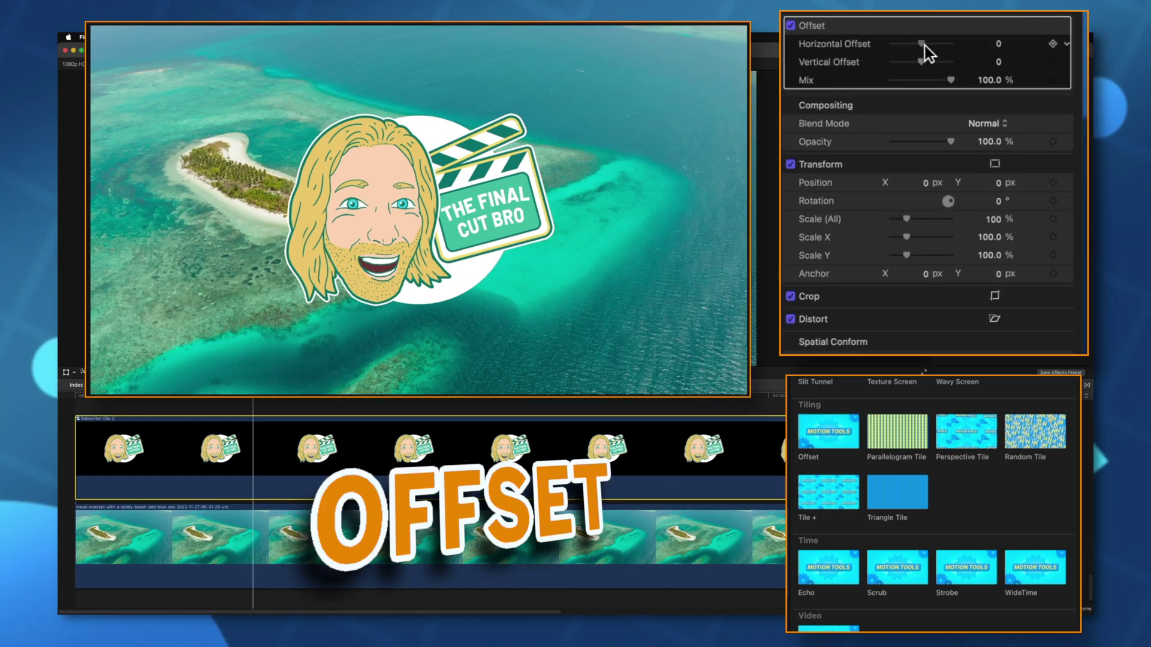
mouse_move(923, 44)
left_mouse_down()
mouse_move(908, 47)
mouse_move(955, 48)
mouse_move(908, 53)
mouse_move(926, 50)
left_mouse_up()
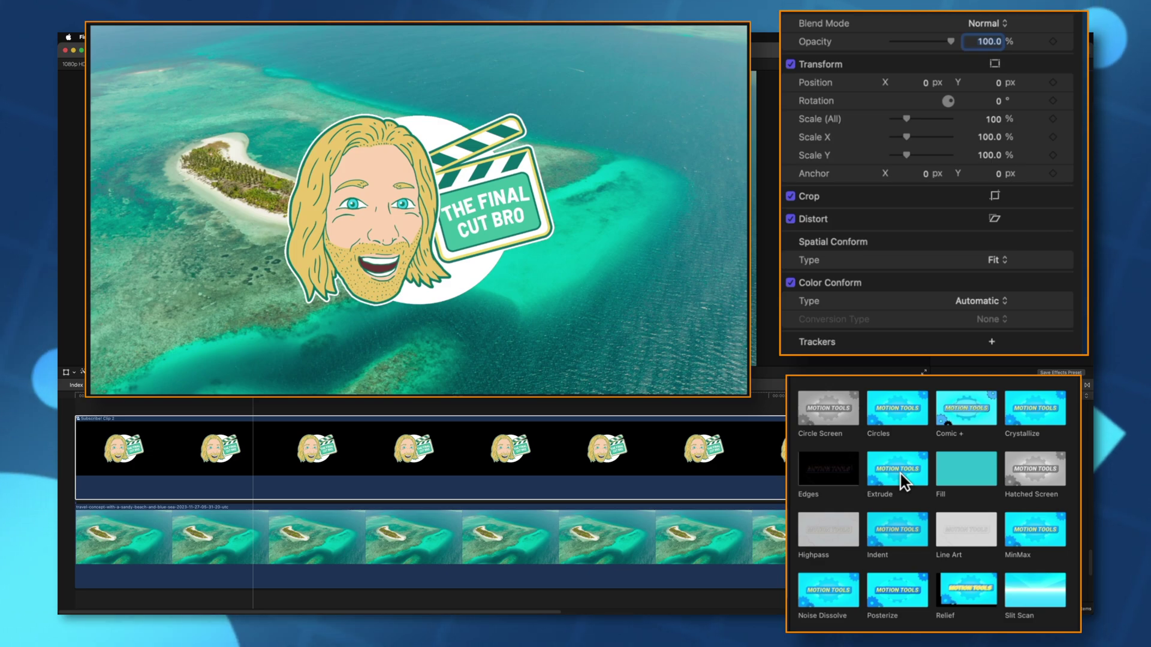
left_click_drag(901, 473, 634, 452)
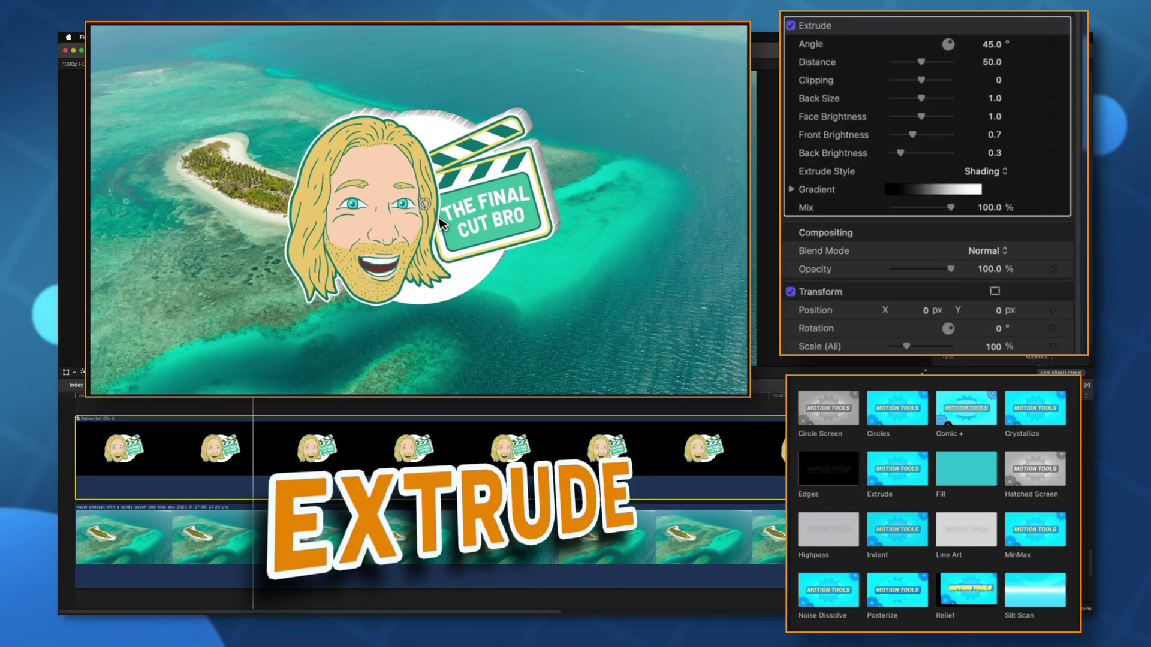
left_click_drag(437, 192, 504, 154)
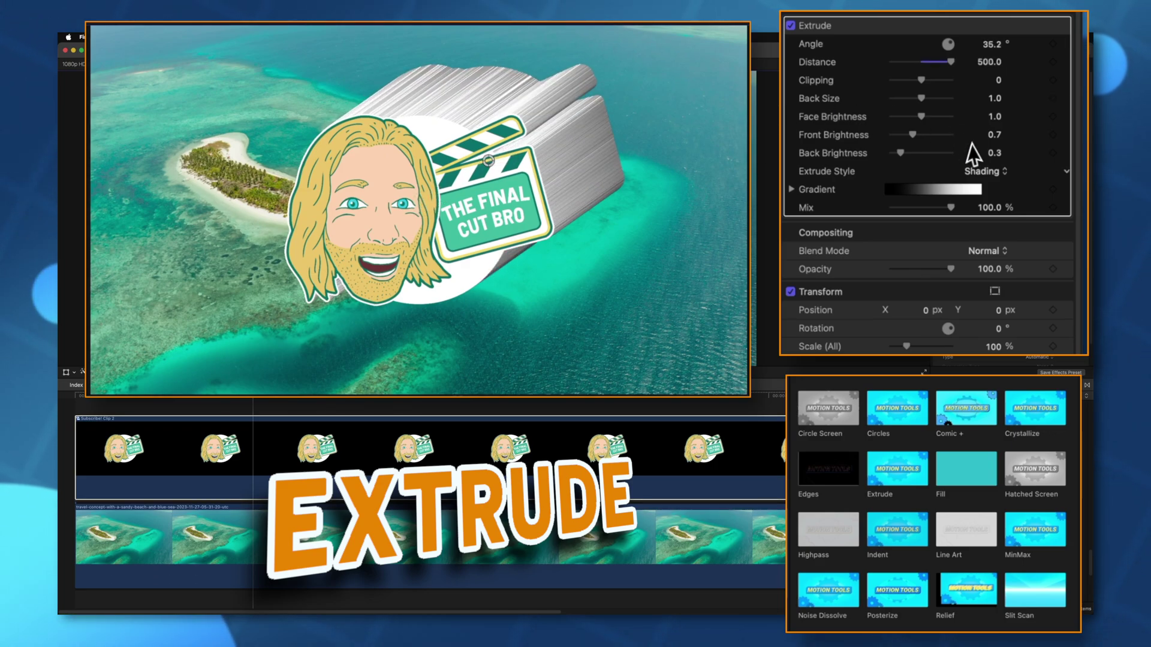
left_click(990, 187)
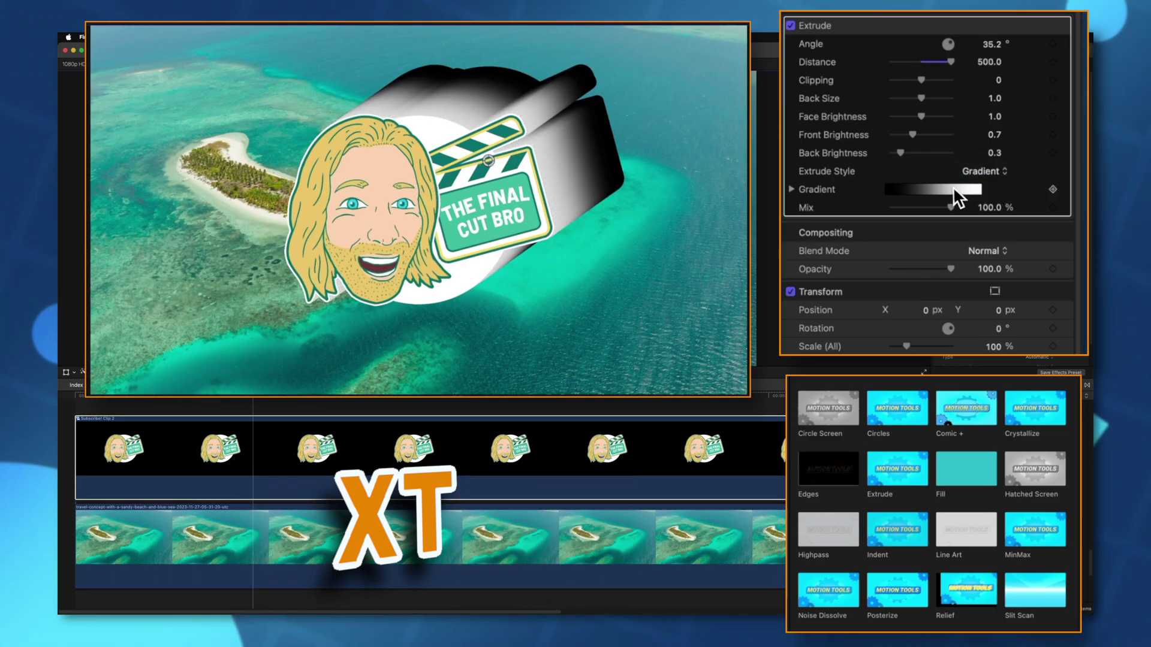
left_click(791, 189)
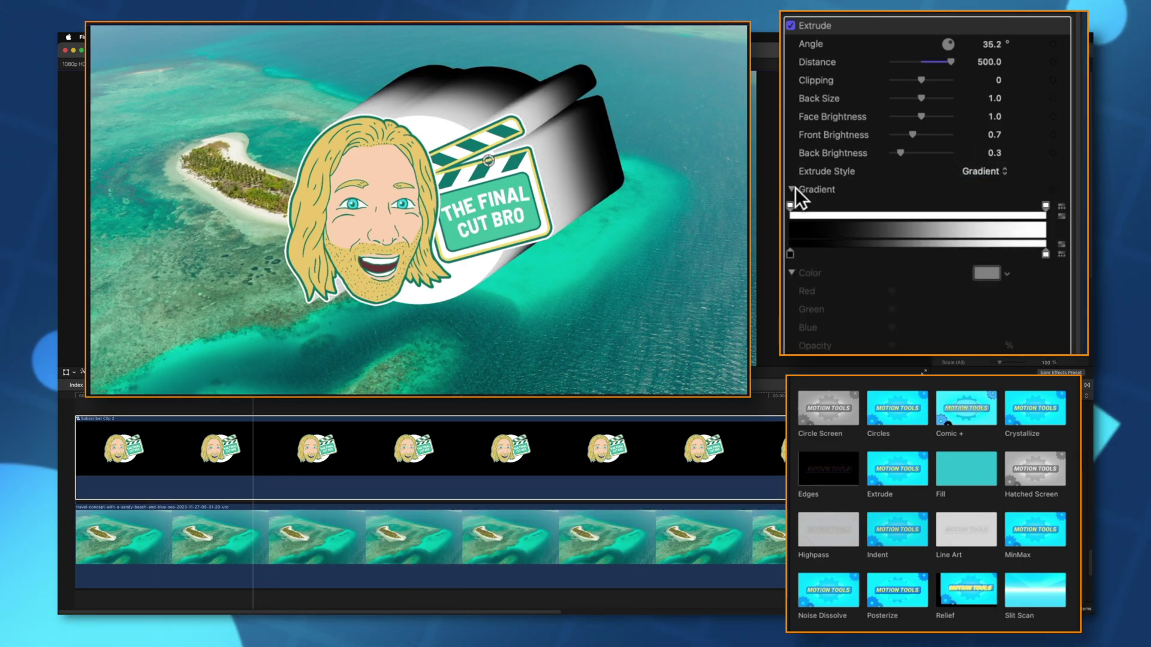
left_click(986, 274)
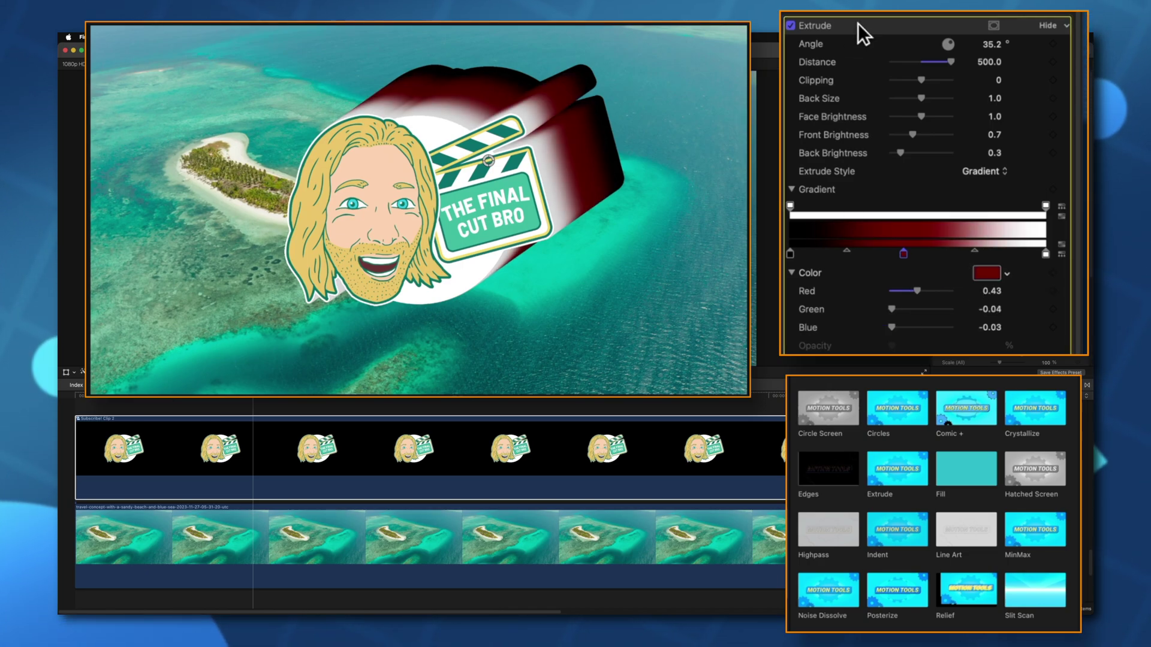
key("Delete")
scroll(930, 552, "down", 10)
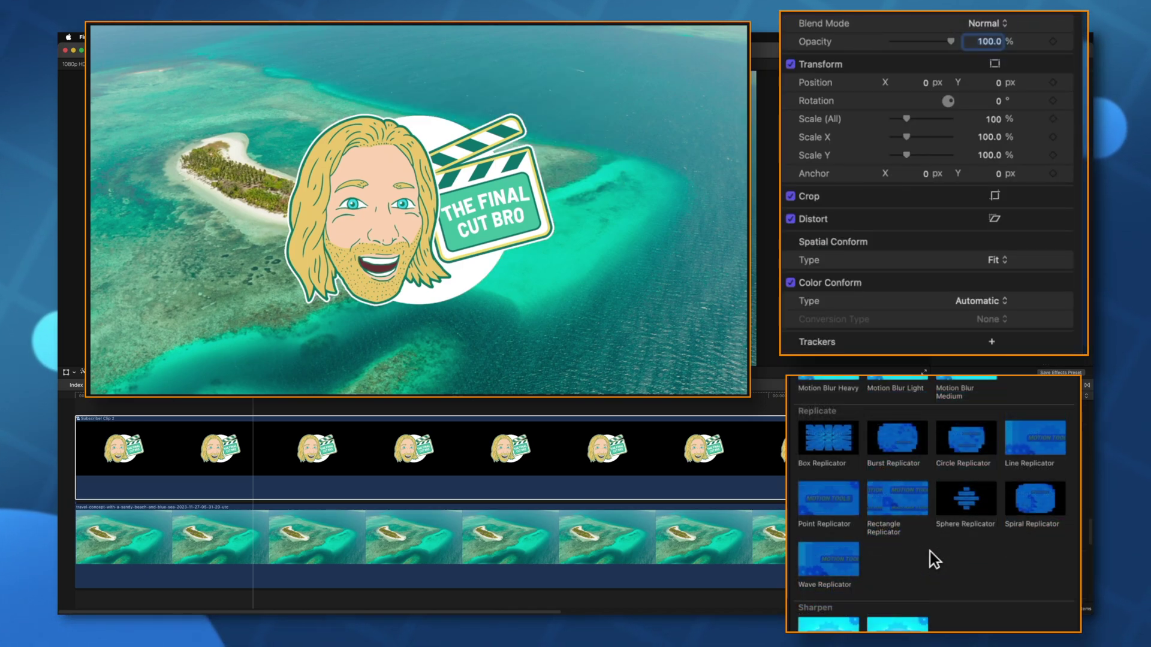
double_click(846, 559)
left_click(989, 225)
left_click(937, 217)
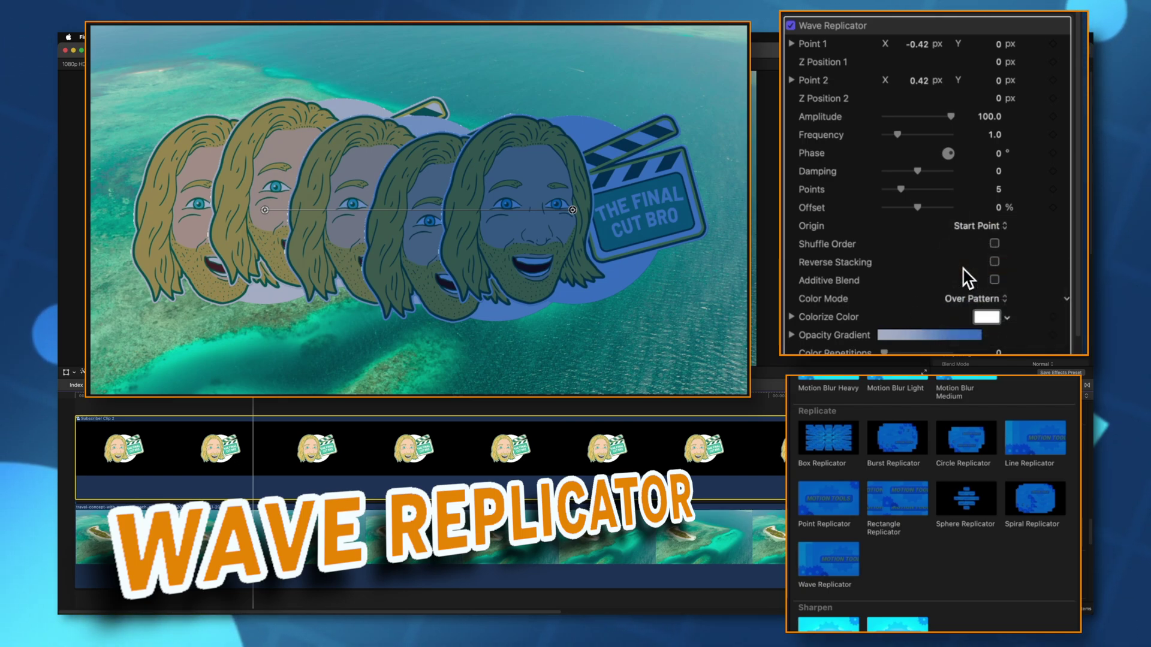
left_click_drag(562, 209, 603, 192)
left_click_drag(900, 188, 998, 188)
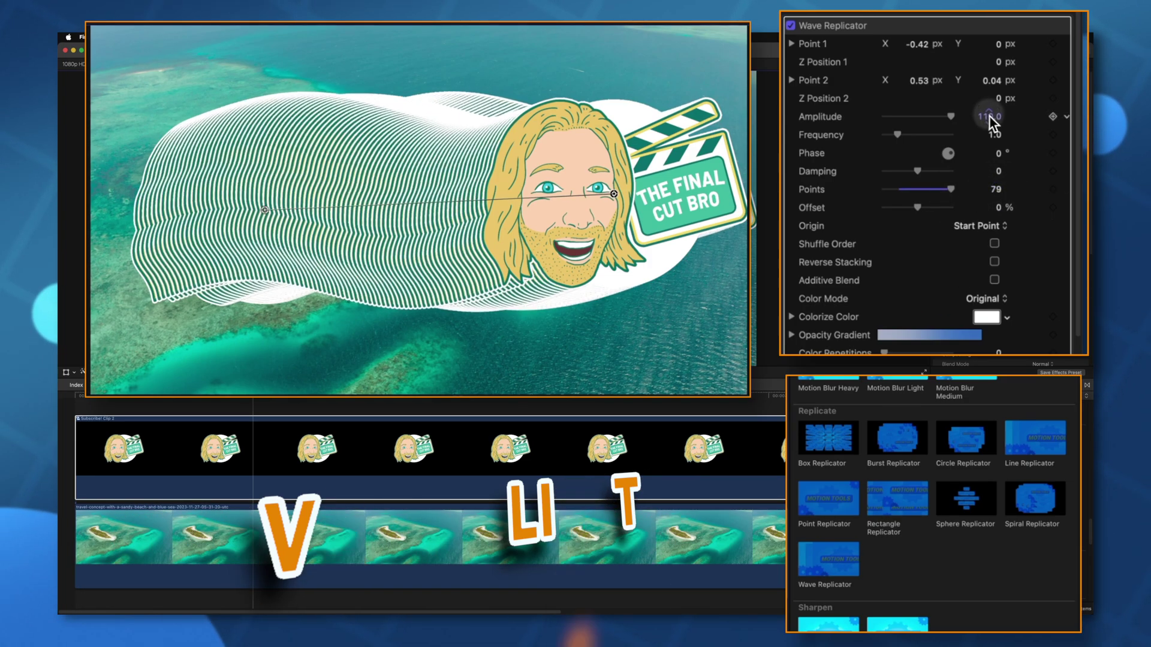
left_click_drag(988, 117, 990, 116)
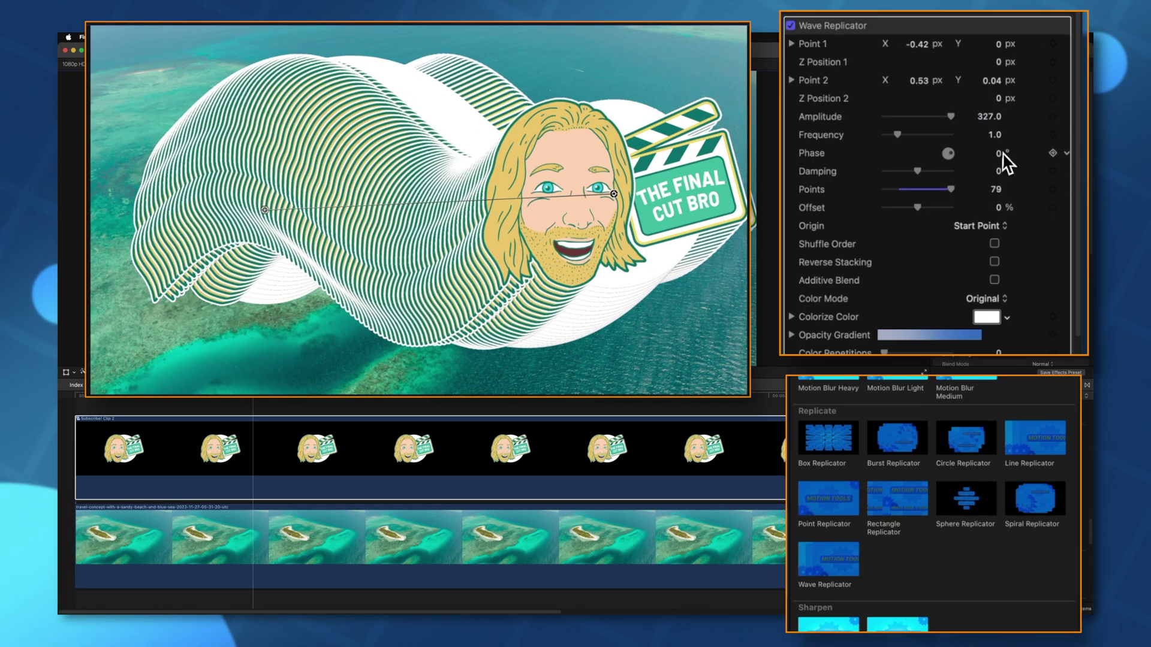
left_click_drag(1000, 154, 999, 157)
left_click_drag(998, 155, 998, 157)
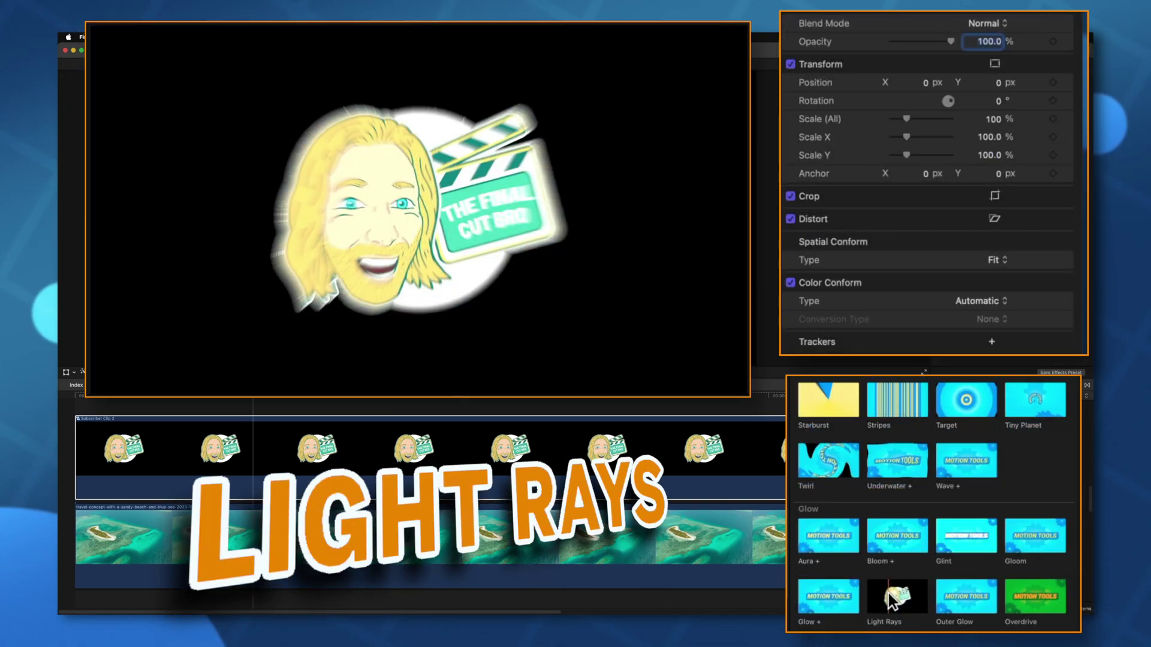
left_click_drag(894, 598, 706, 485)
left_click_drag(468, 453, 469, 447)
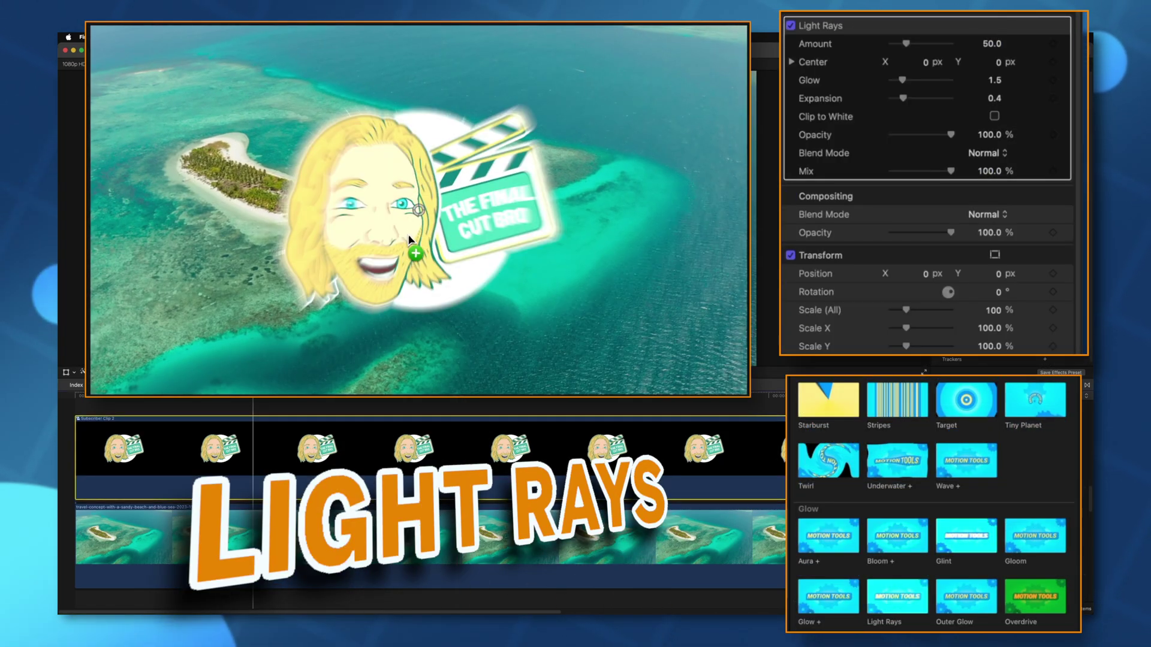
left_click_drag(257, 277, 283, 187)
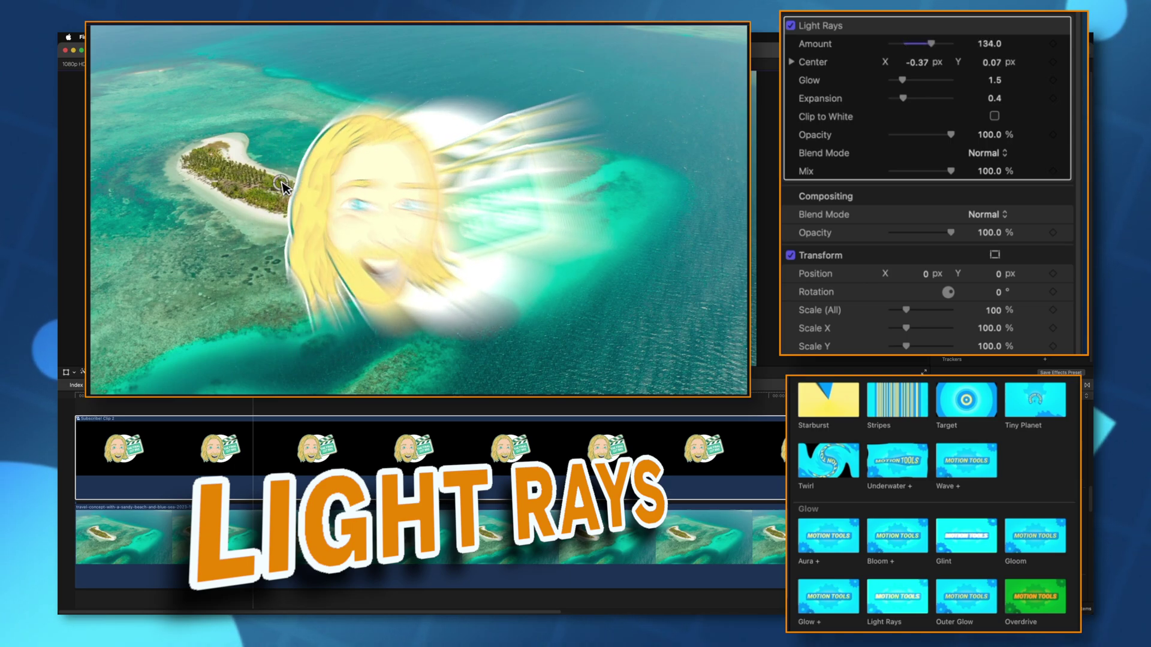
left_click(1001, 155)
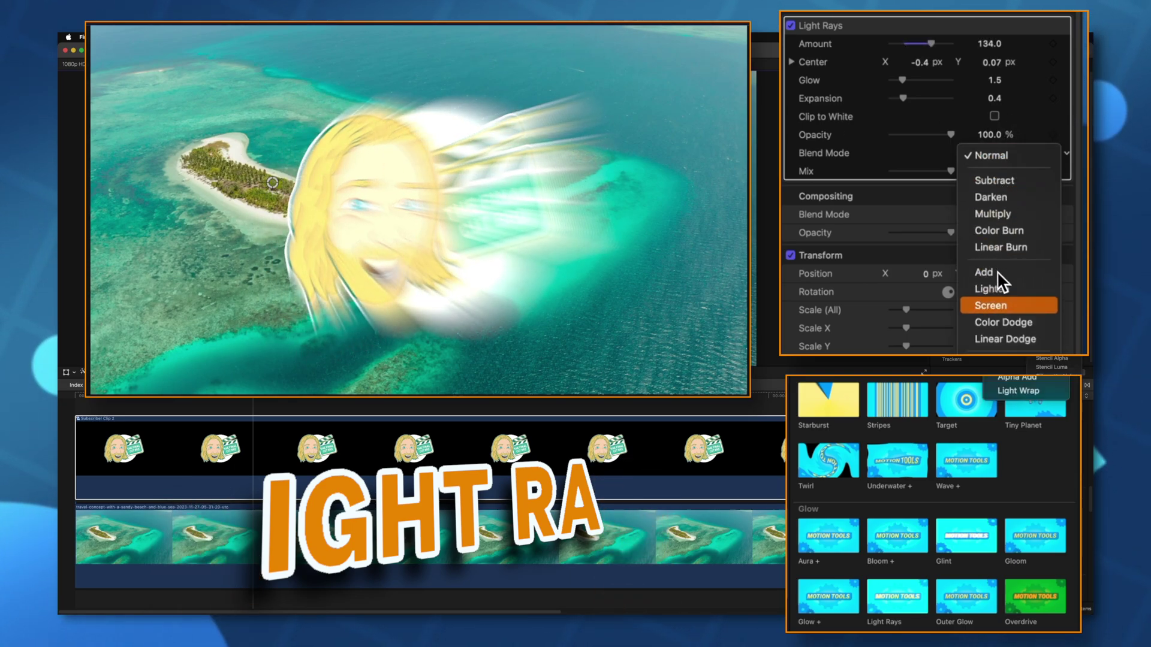
left_click(999, 304)
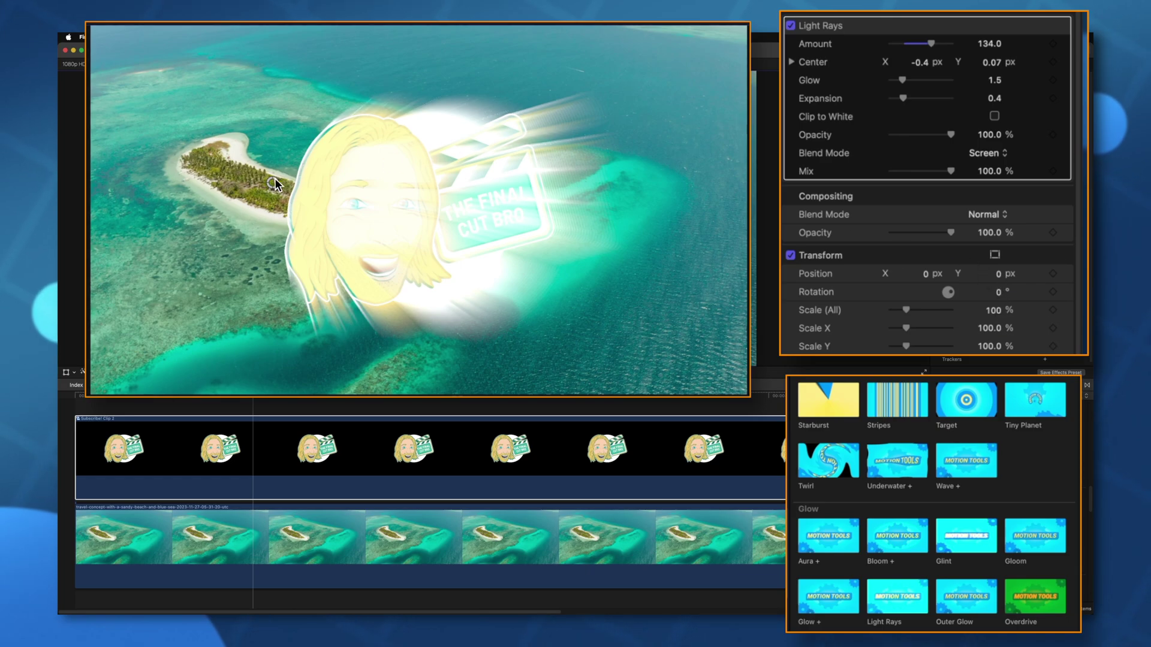
left_click_drag(276, 185, 727, 120)
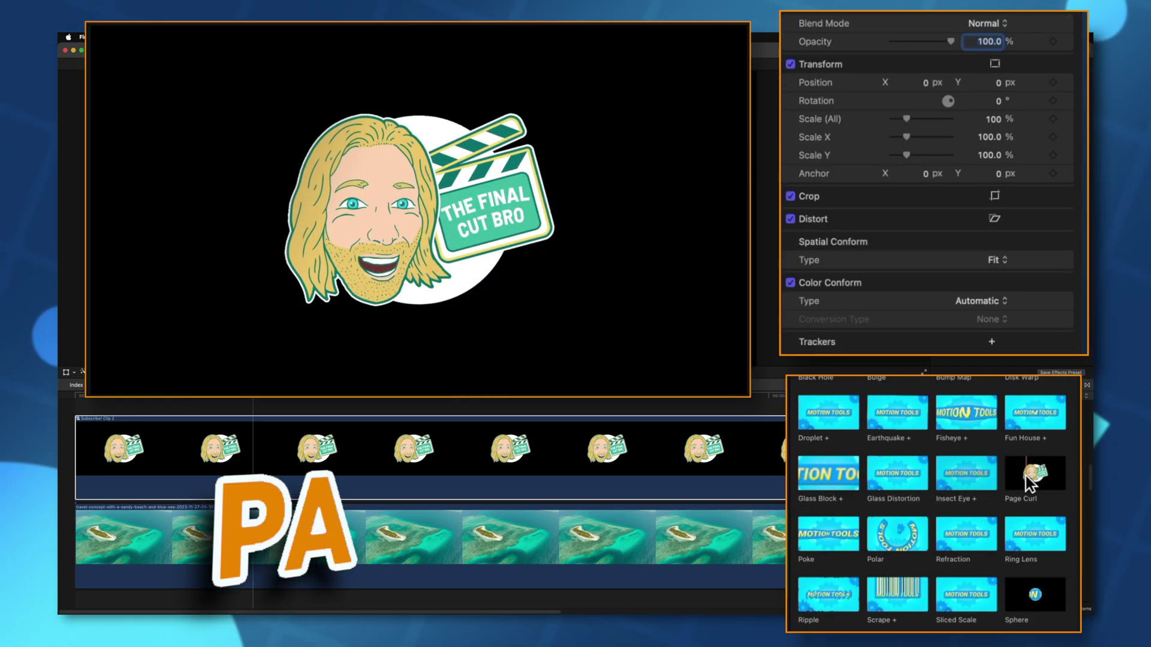
Step: Try Page Curl on the logo, then add Defocus to the island footage with a high amount
double_click(1026, 476)
mouse_move(925, 208)
left_mouse_down()
mouse_move(938, 207)
mouse_move(905, 204)
left_mouse_up()
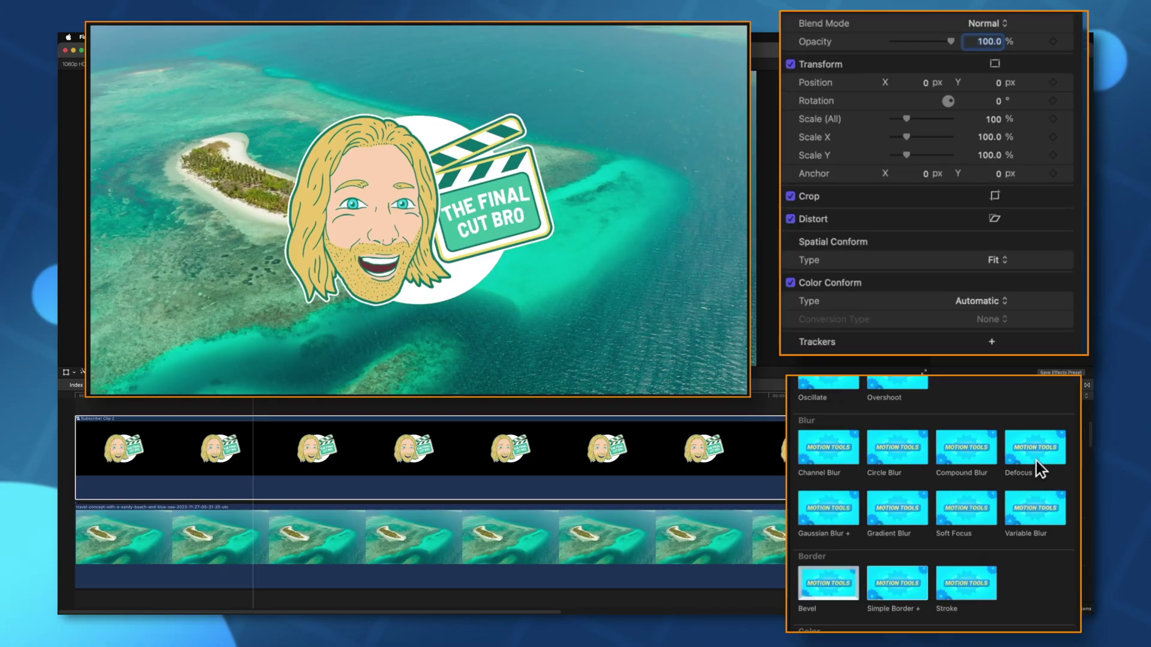
left_click(1035, 452)
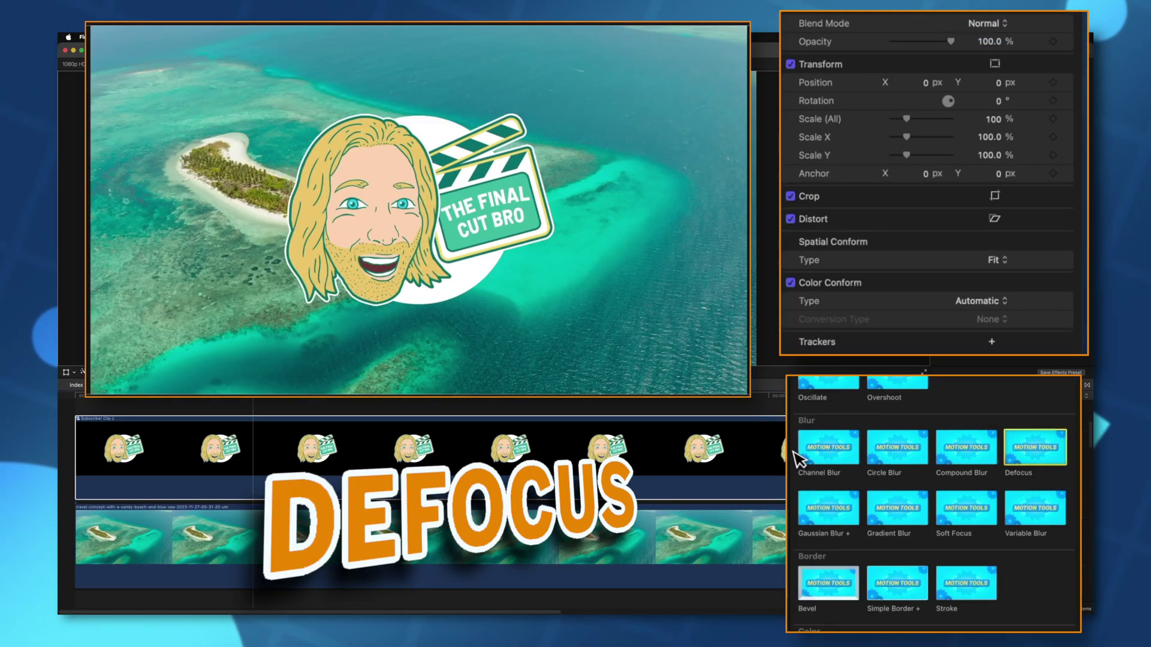
left_click_drag(1034, 449, 434, 572)
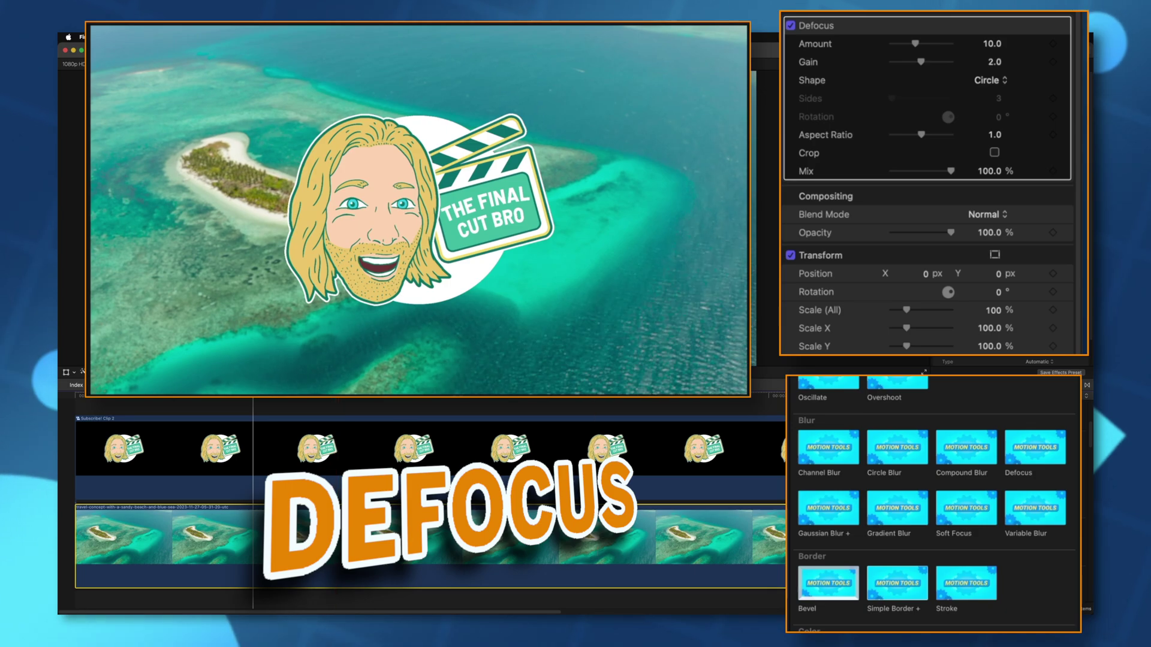
left_click_drag(926, 44, 1005, 25)
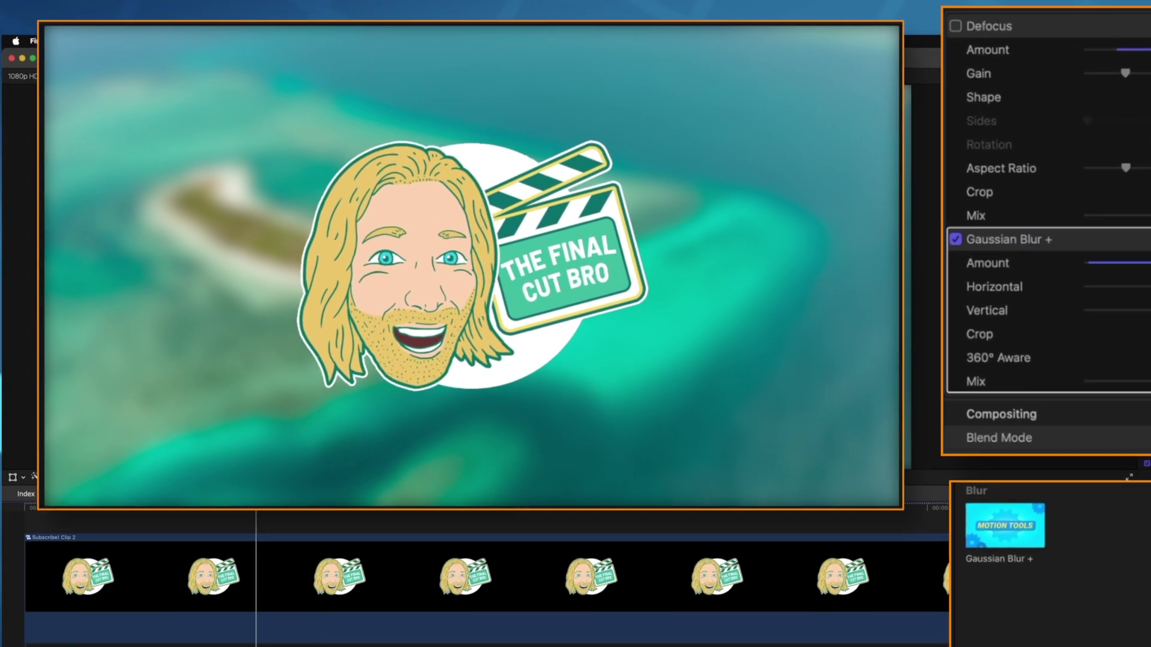
Step: Toggle the Defocus effect and uncheck Gaussian Blur + on the island footage
left_click(1139, 33)
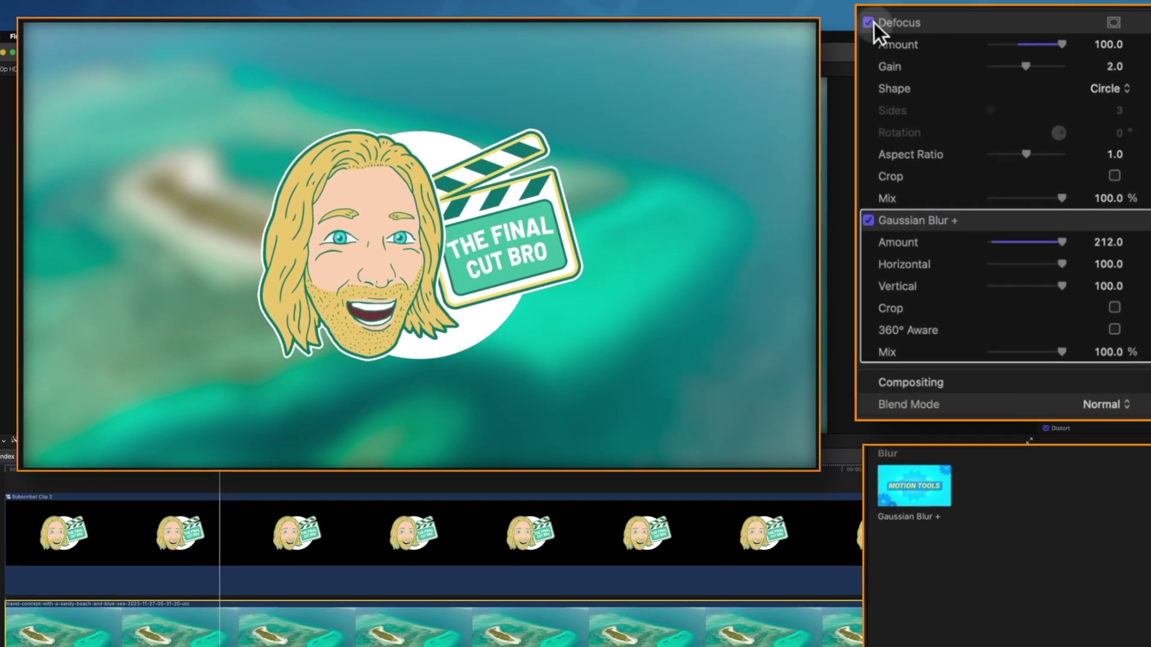
left_click(862, 219)
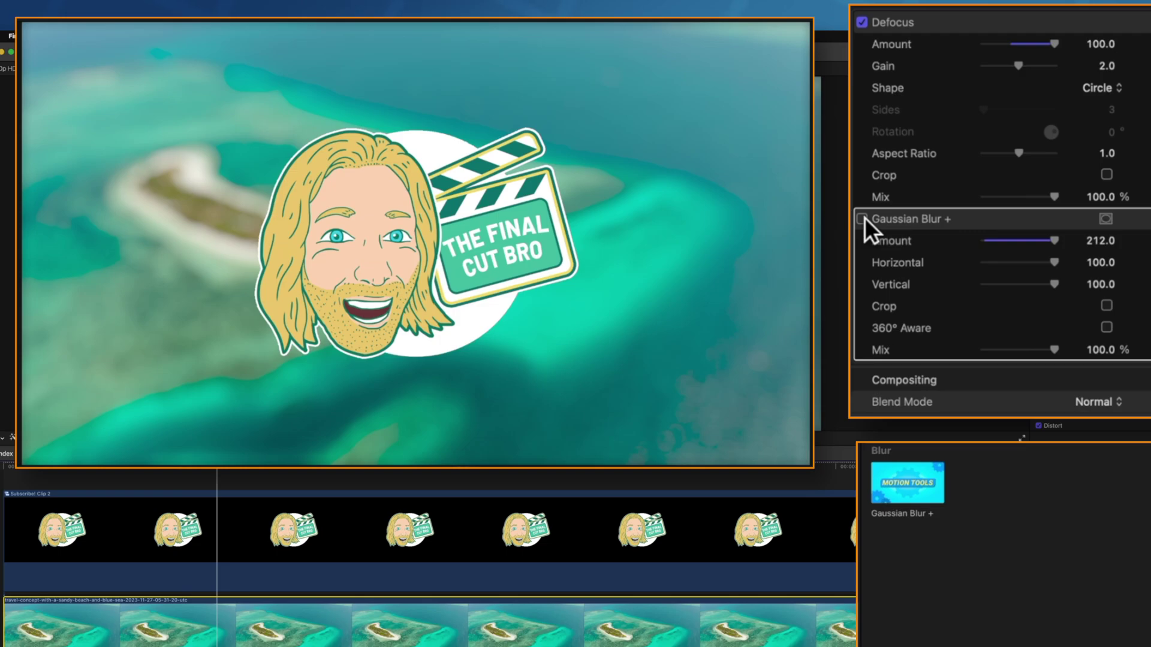